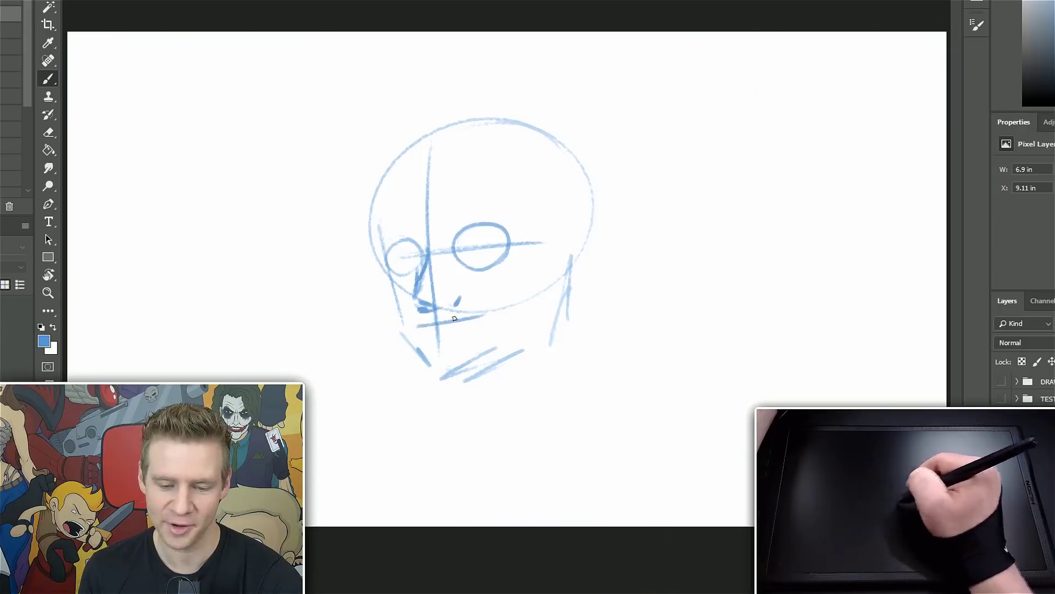
Step: Ink the grin strokes across the lower face, then zoom out to see the whole inked face
{"action": "mouse_move", "coordinate": [494, 303]}
{"action": "left_mouse_down"}
{"action": "mouse_move", "coordinate": [436, 326]}
{"action": "mouse_move", "coordinate": [448, 333]}
{"action": "left_mouse_up"}
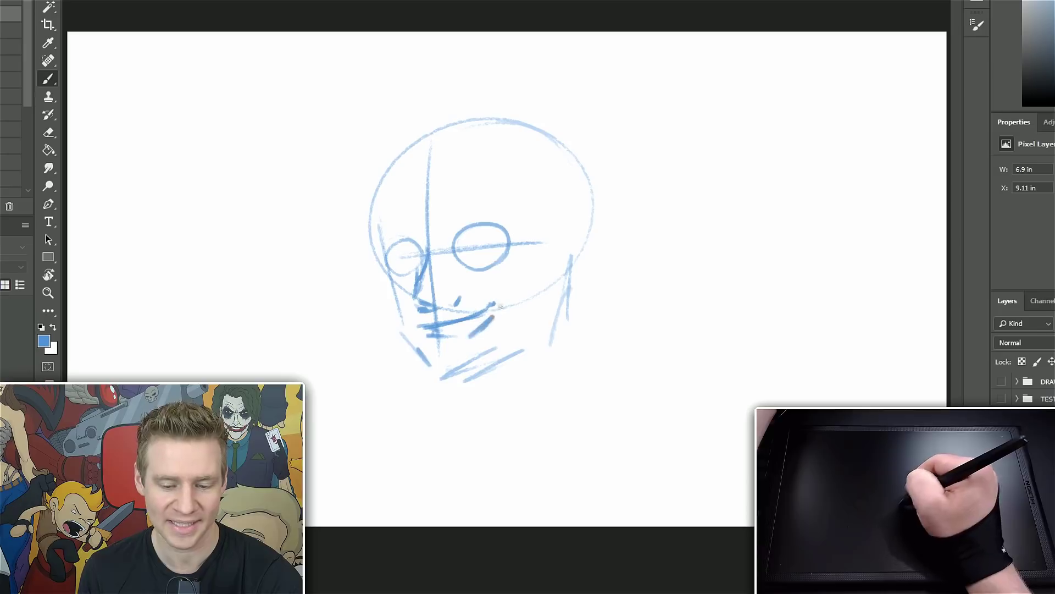
{"action": "left_click_drag", "start_coordinate": [500, 309], "coordinate": [467, 334]}
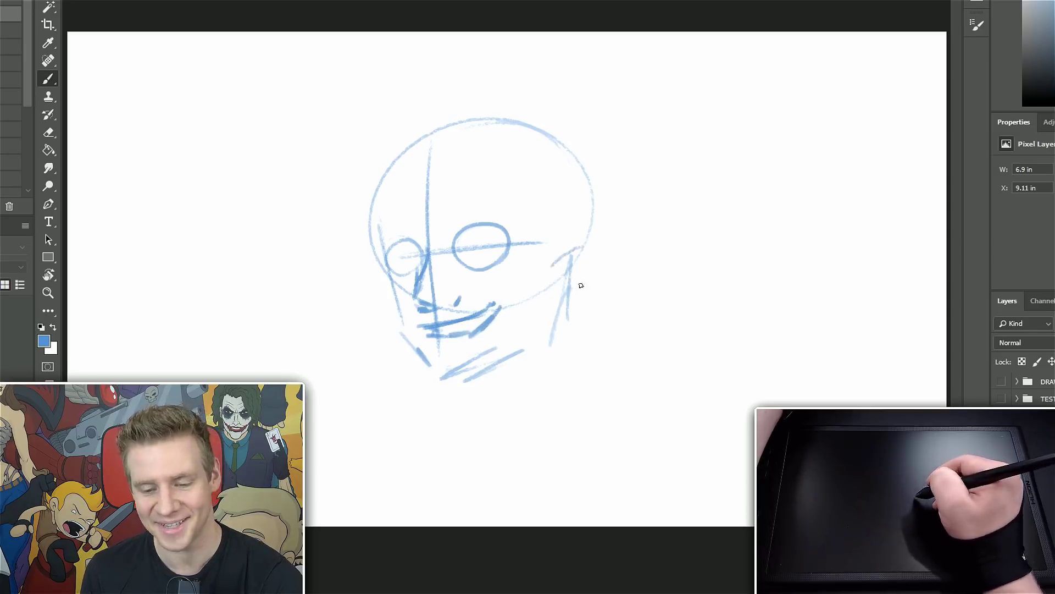
{"action": "right_click", "coordinate": [545, 239]}
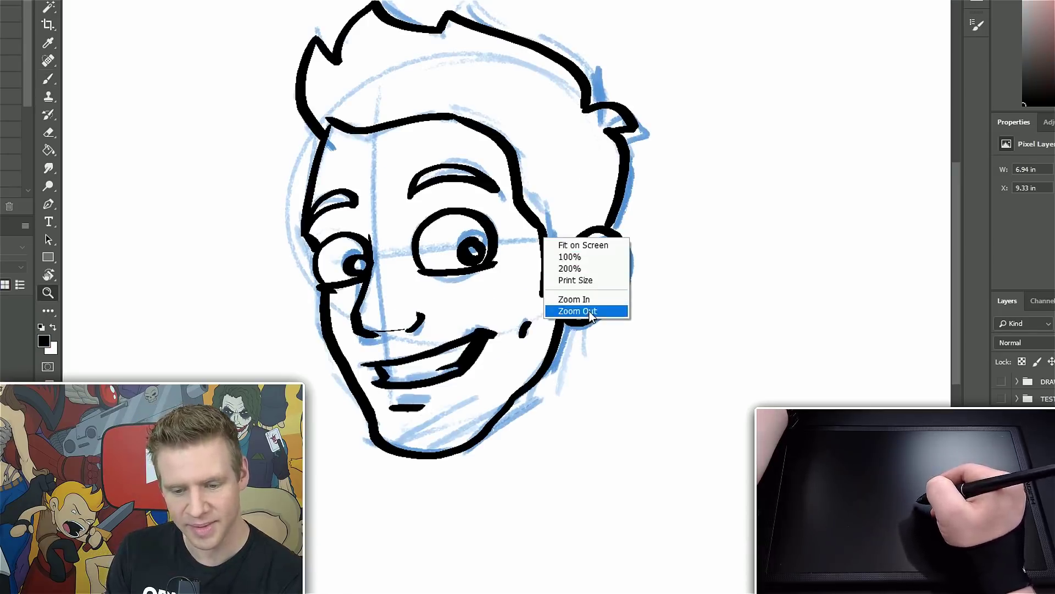
{"action": "left_click", "coordinate": [596, 312]}
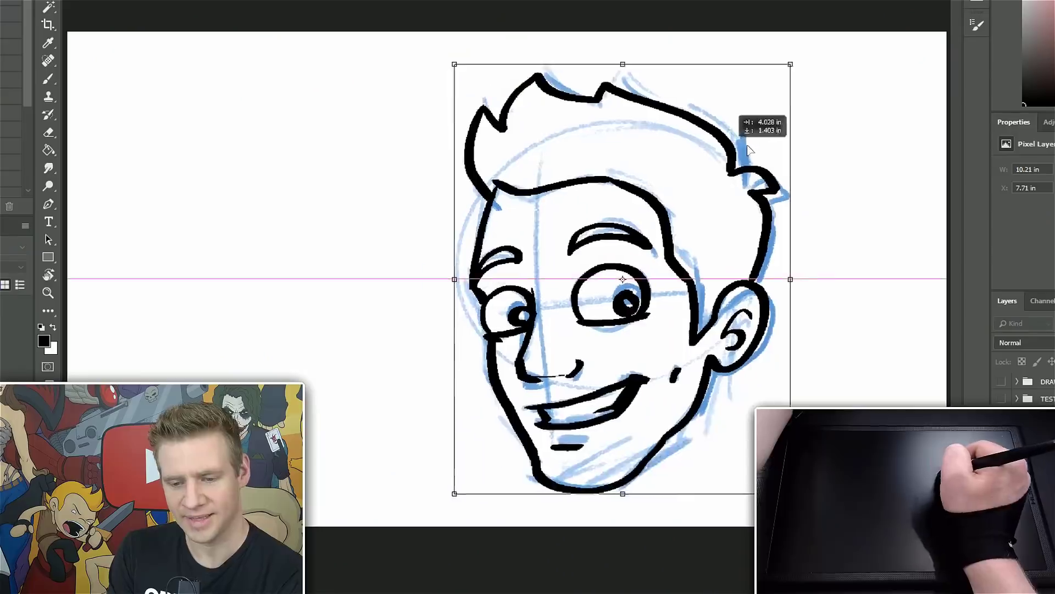
Step: Move the inked face drawing to the right to make room beside it
{"action": "mouse_move", "coordinate": [733, 153]}
{"action": "left_mouse_down"}
{"action": "mouse_move", "coordinate": [828, 152]}
{"action": "mouse_move", "coordinate": [815, 152]}
{"action": "left_mouse_up"}
{"action": "key", "text": "Return"}
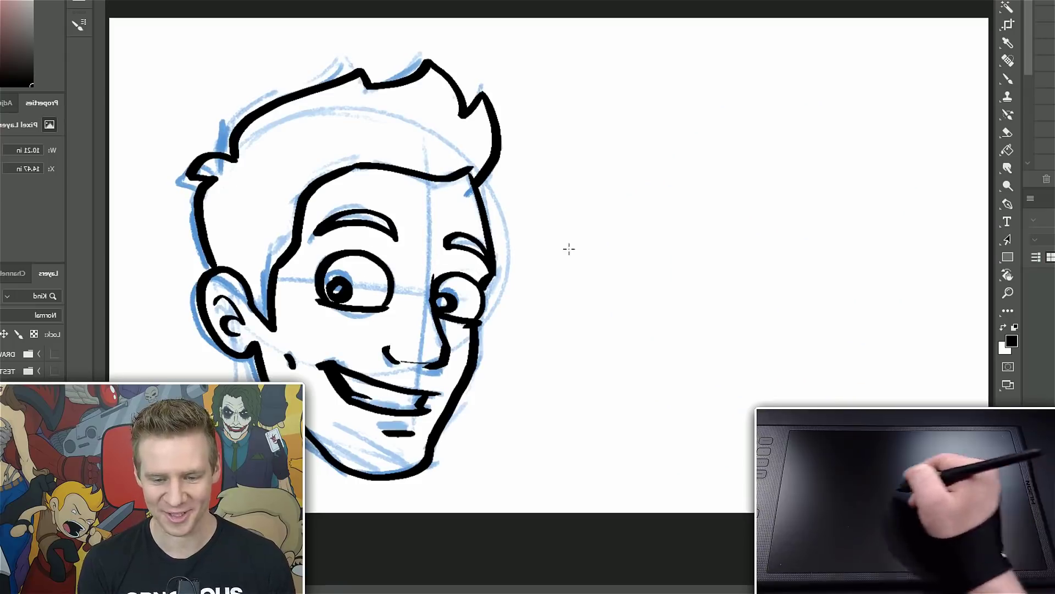
{"action": "key", "text": "b"}
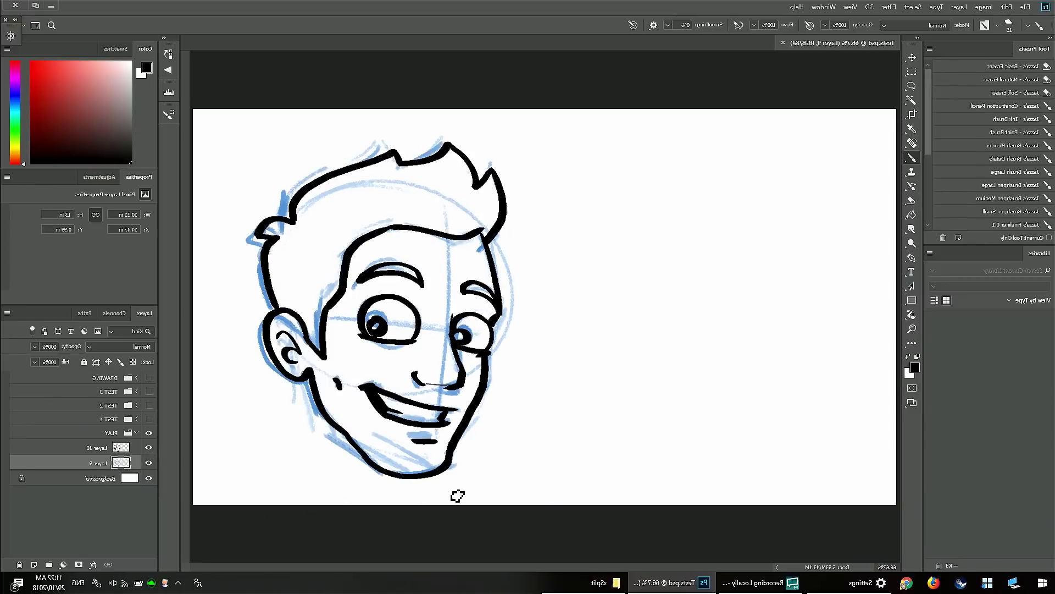
Step: With the blue construction pencil, sketch an oval head and vertical guides, undoing stray strokes
{"action": "left_click", "coordinate": [984, 108]}
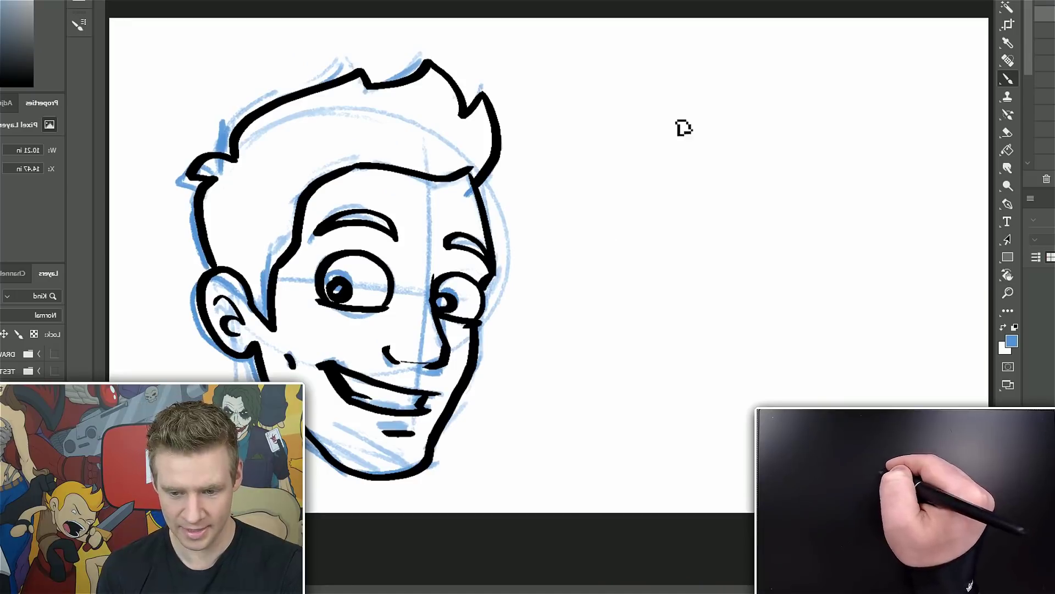
{"action": "mouse_move", "coordinate": [654, 122]}
{"action": "left_mouse_down"}
{"action": "mouse_move", "coordinate": [594, 134]}
{"action": "mouse_move", "coordinate": [533, 233]}
{"action": "mouse_move", "coordinate": [600, 314]}
{"action": "mouse_move", "coordinate": [829, 370]}
{"action": "mouse_move", "coordinate": [982, 357]}
{"action": "left_mouse_up"}
{"action": "key", "text": "ctrl+z"}
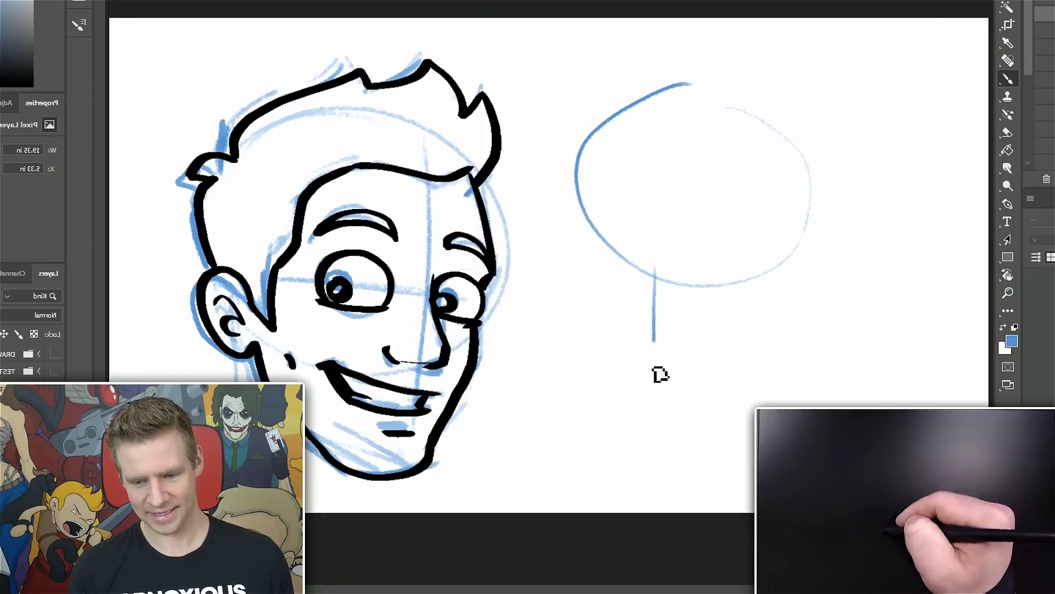
{"action": "key", "text": "ctrl+z"}
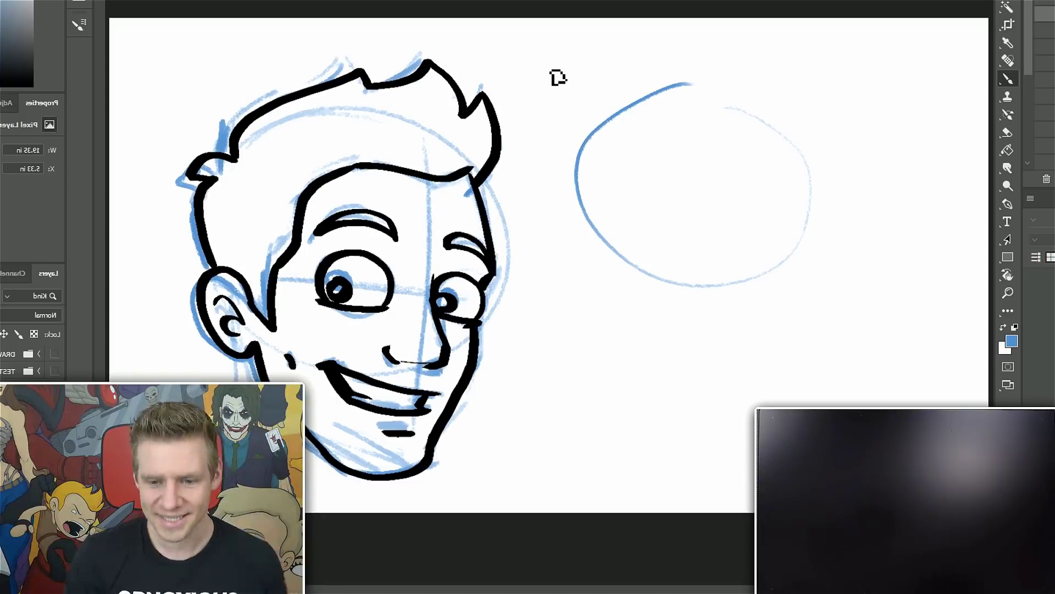
{"action": "left_click_drag", "start_coordinate": [444, 120], "coordinate": [417, 429]}
{"action": "left_click_drag", "start_coordinate": [281, 142], "coordinate": [274, 379]}
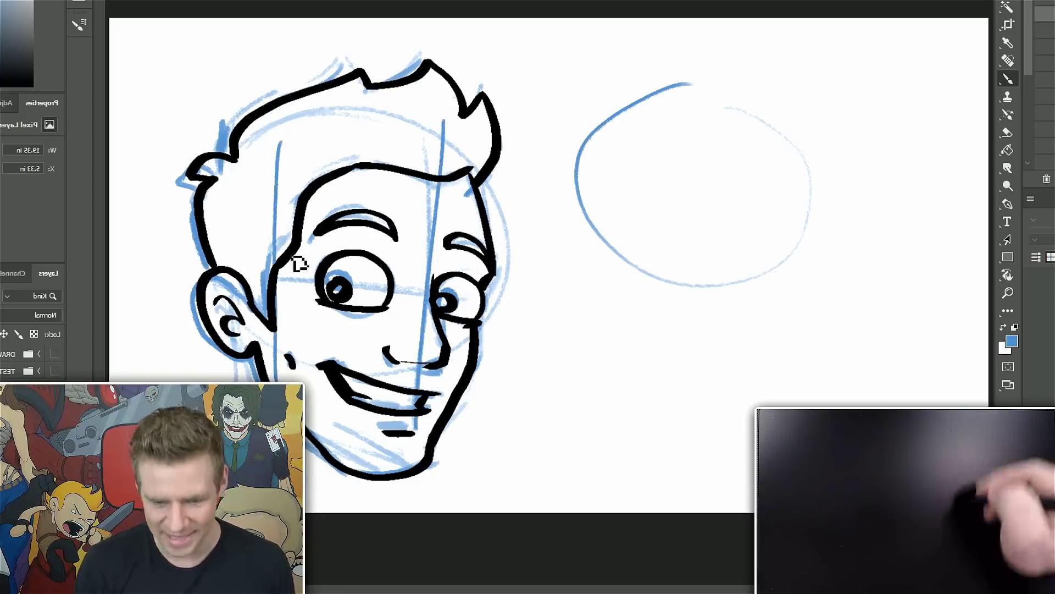
{"action": "left_click_drag", "start_coordinate": [297, 262], "coordinate": [324, 333]}
{"action": "left_click_drag", "start_coordinate": [873, 58], "coordinate": [846, 289]}
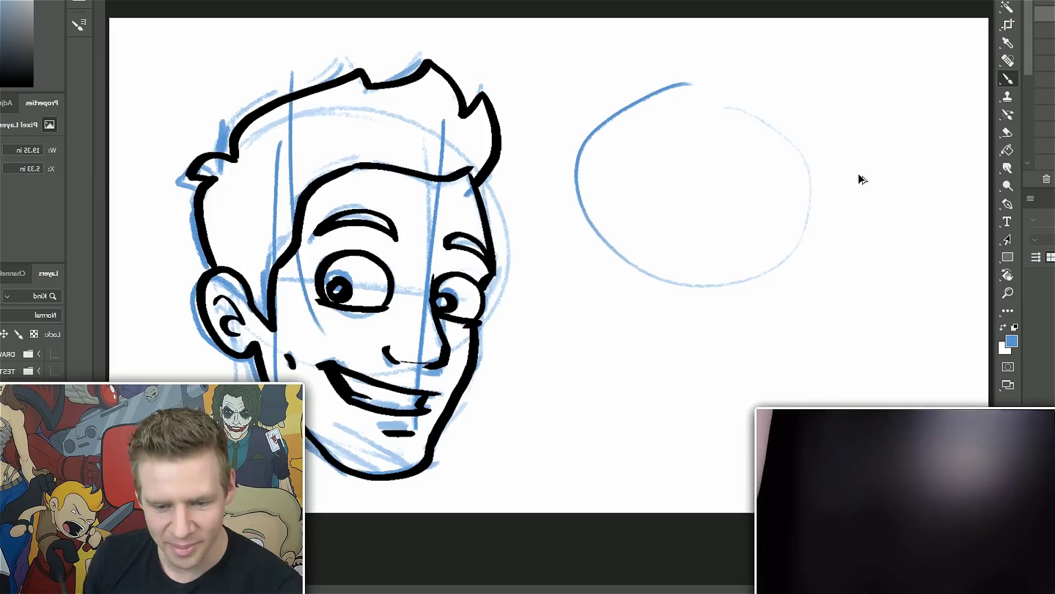
{"action": "key", "text": "ctrl+z"}
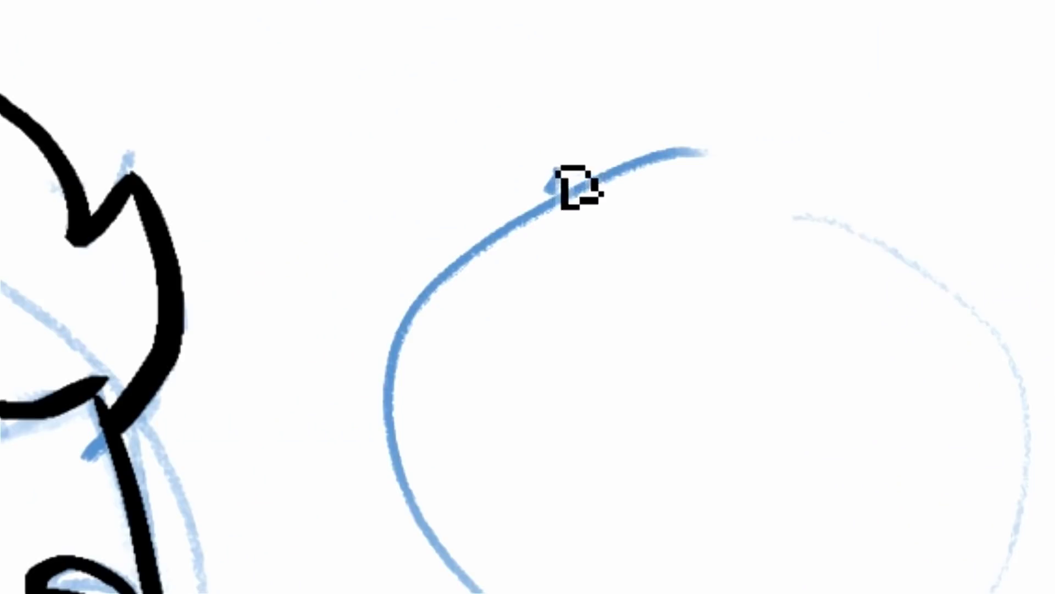
Step: Draw a centre line down from the oval's top and the second head's jawline
{"action": "left_click_drag", "start_coordinate": [635, 106], "coordinate": [636, 95]}
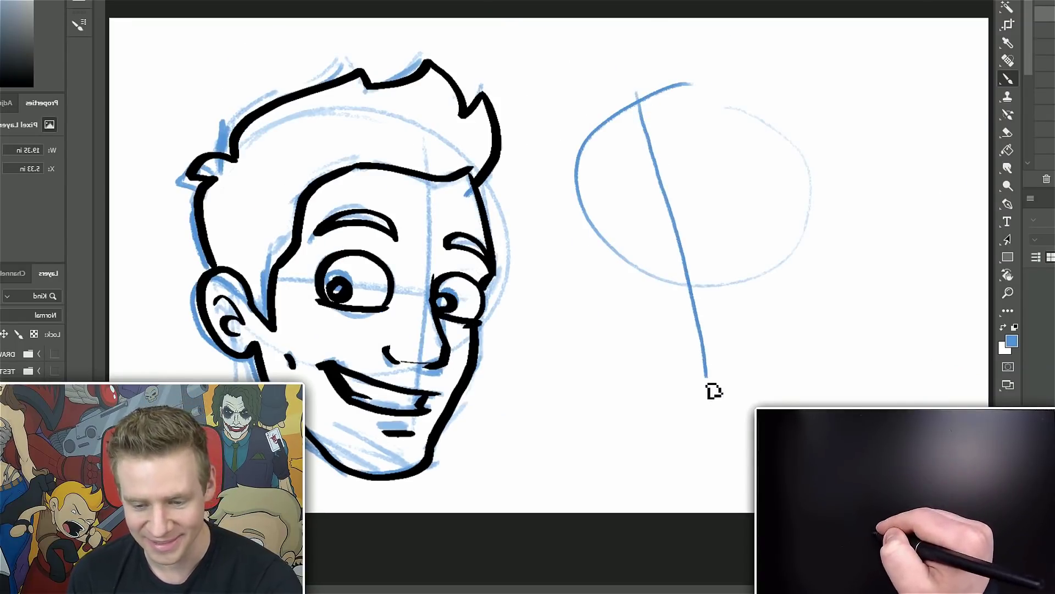
{"action": "key", "text": "ctrl+z"}
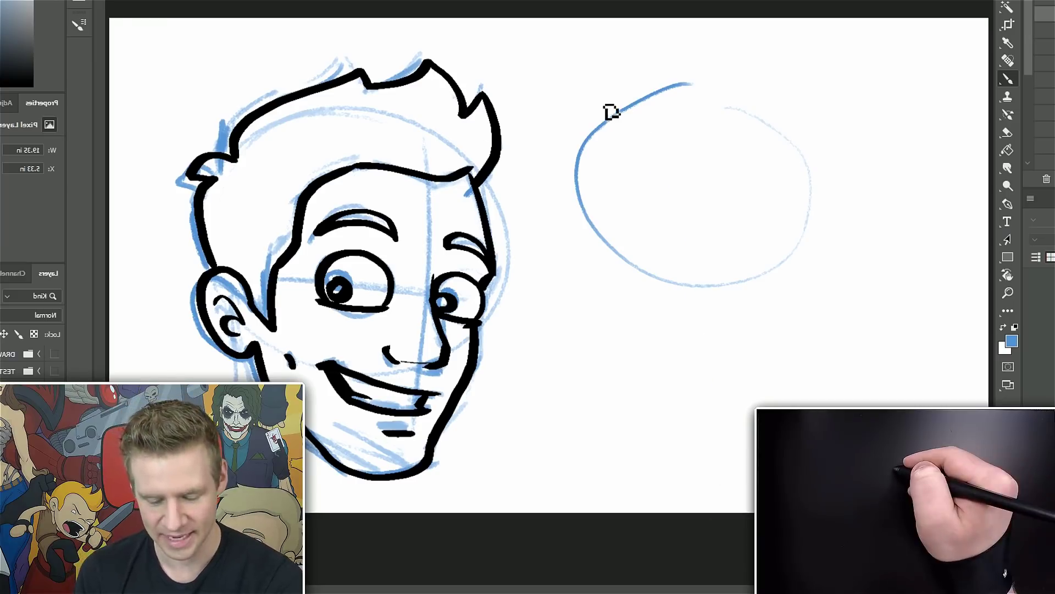
{"action": "left_click_drag", "start_coordinate": [612, 229], "coordinate": [568, 292]}
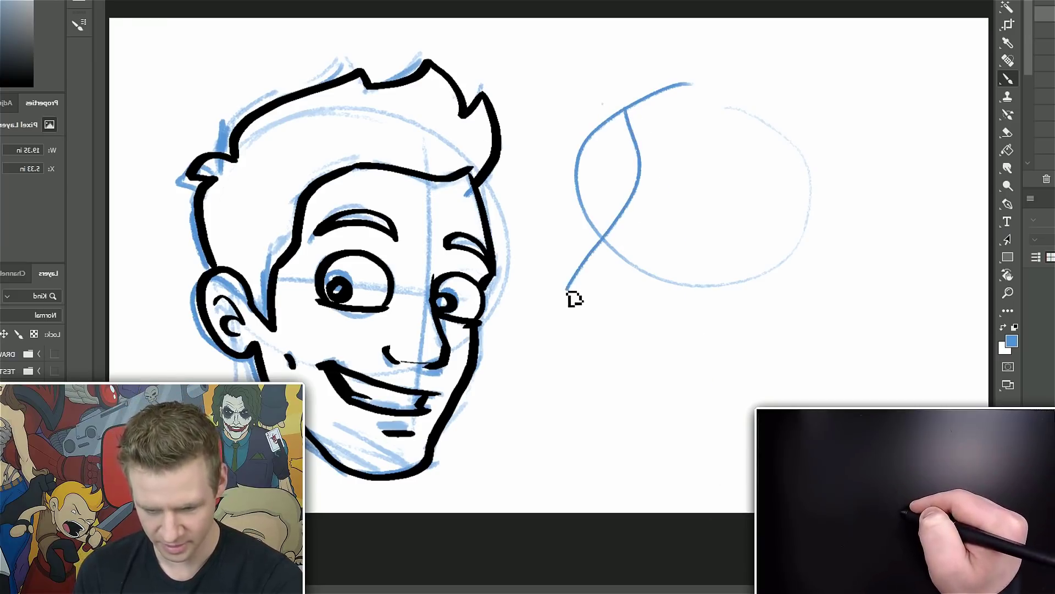
{"action": "key", "text": "ctrl+z"}
{"action": "mouse_move", "coordinate": [640, 105]}
{"action": "left_mouse_down"}
{"action": "mouse_move", "coordinate": [628, 191]}
{"action": "mouse_move", "coordinate": [654, 353]}
{"action": "mouse_move", "coordinate": [584, 383]}
{"action": "left_mouse_up"}
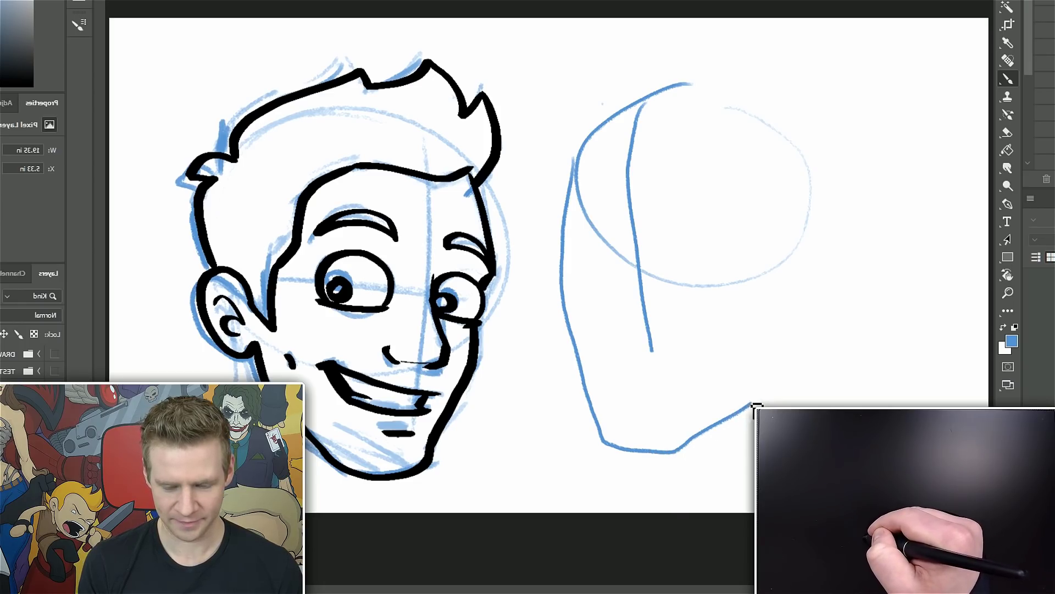
{"action": "mouse_move", "coordinate": [771, 391]}
{"action": "left_mouse_down"}
{"action": "mouse_move", "coordinate": [802, 374]}
{"action": "mouse_move", "coordinate": [799, 326]}
{"action": "mouse_move", "coordinate": [830, 315]}
{"action": "mouse_move", "coordinate": [840, 274]}
{"action": "mouse_move", "coordinate": [825, 237]}
{"action": "mouse_move", "coordinate": [795, 222]}
{"action": "left_mouse_up"}
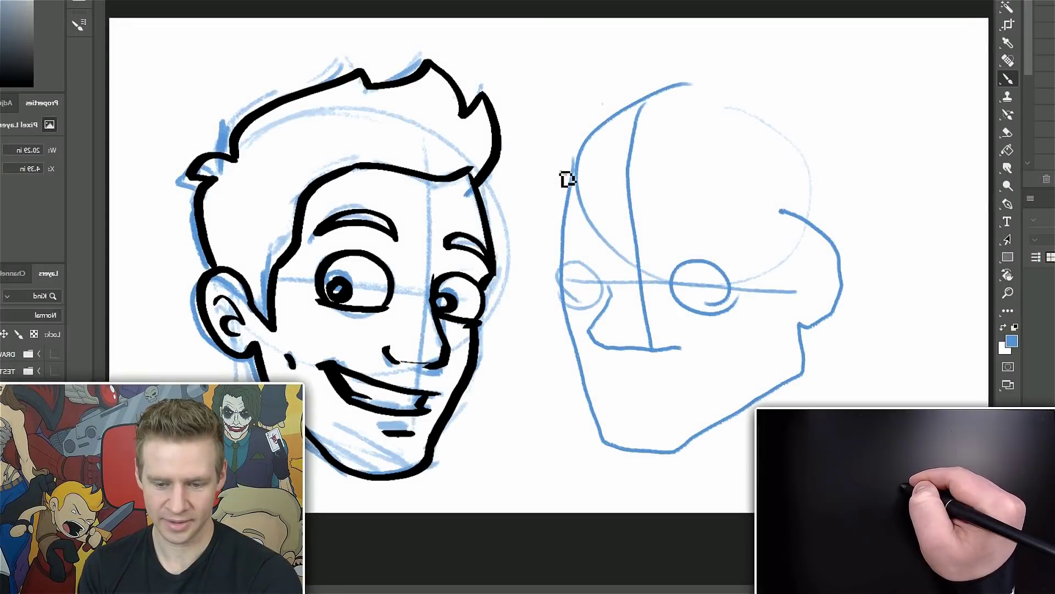
Step: Sketch a brow line across the second head, undo it, then ink the brow in black
{"action": "left_click_drag", "start_coordinate": [556, 170], "coordinate": [702, 183]}
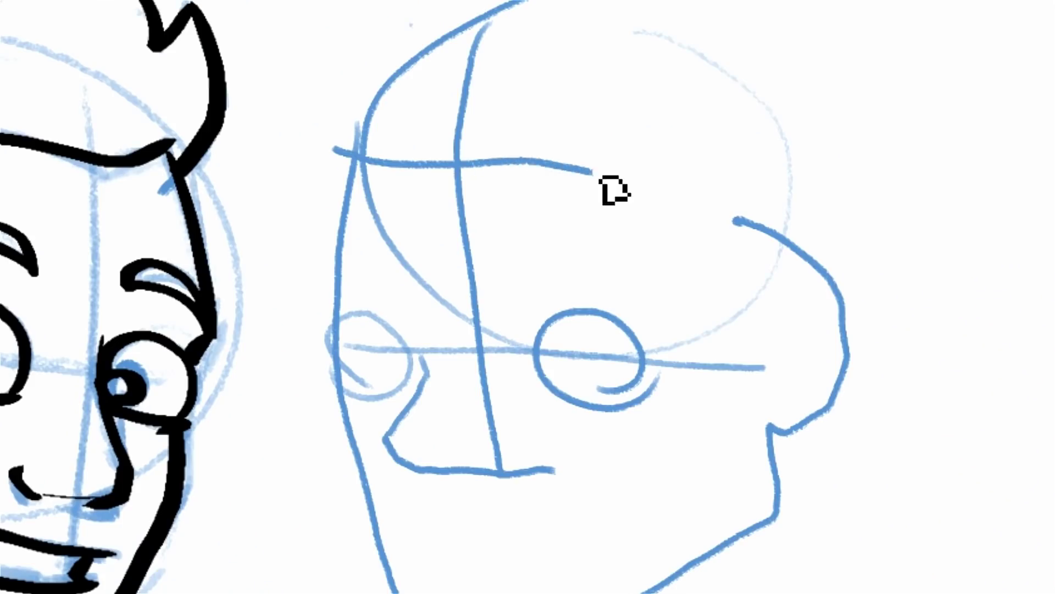
{"action": "mouse_move", "coordinate": [601, 177]}
{"action": "left_mouse_down"}
{"action": "mouse_move", "coordinate": [704, 184]}
{"action": "mouse_move", "coordinate": [731, 66]}
{"action": "mouse_move", "coordinate": [777, 0]}
{"action": "left_mouse_up"}
{"action": "key", "text": "ctrl+z"}
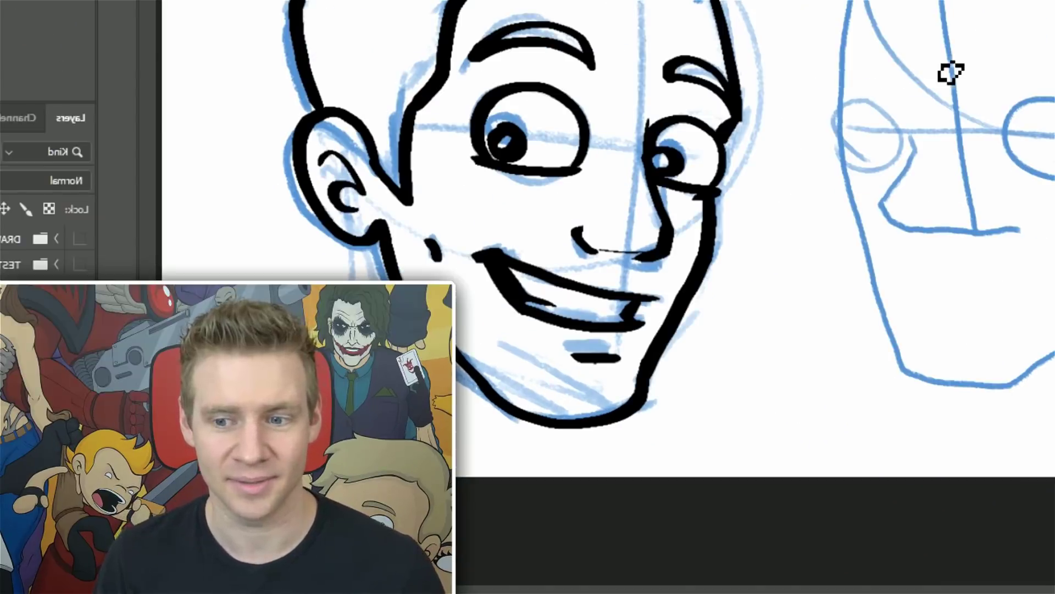
{"action": "mouse_move", "coordinate": [566, 168]}
{"action": "left_mouse_down"}
{"action": "mouse_move", "coordinate": [597, 182]}
{"action": "mouse_move", "coordinate": [697, 186]}
{"action": "mouse_move", "coordinate": [772, 217]}
{"action": "mouse_move", "coordinate": [786, 271]}
{"action": "mouse_move", "coordinate": [810, 266]}
{"action": "mouse_move", "coordinate": [848, 354]}
{"action": "mouse_move", "coordinate": [894, 412]}
{"action": "left_mouse_up"}
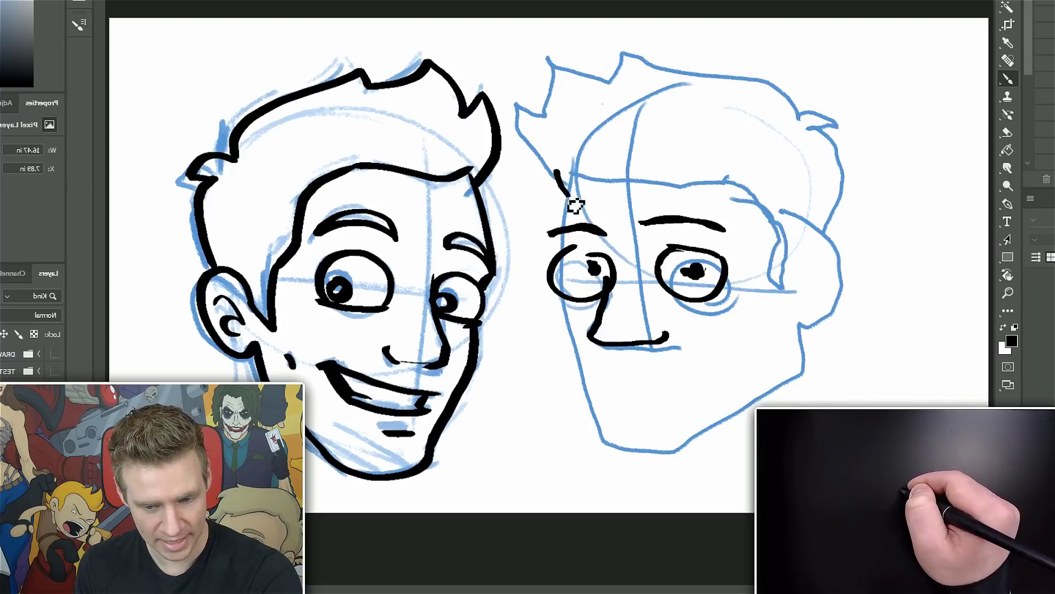
Step: Undo the nose stroke, then ink the second face's jaw, mouth line and corner dimple
{"action": "key", "text": "ctrl+z"}
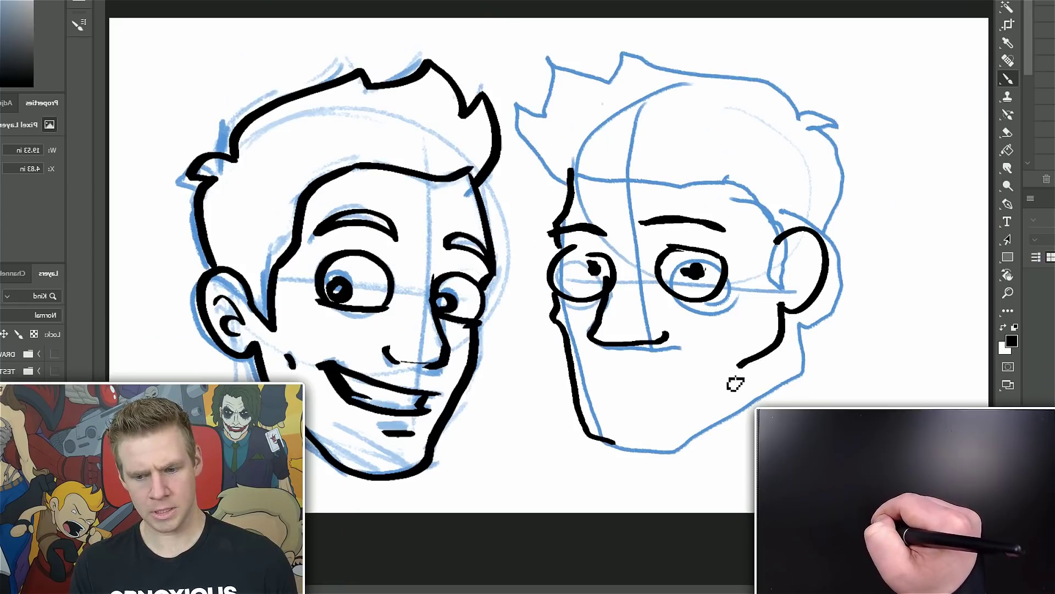
{"action": "left_click_drag", "start_coordinate": [675, 434], "coordinate": [623, 452]}
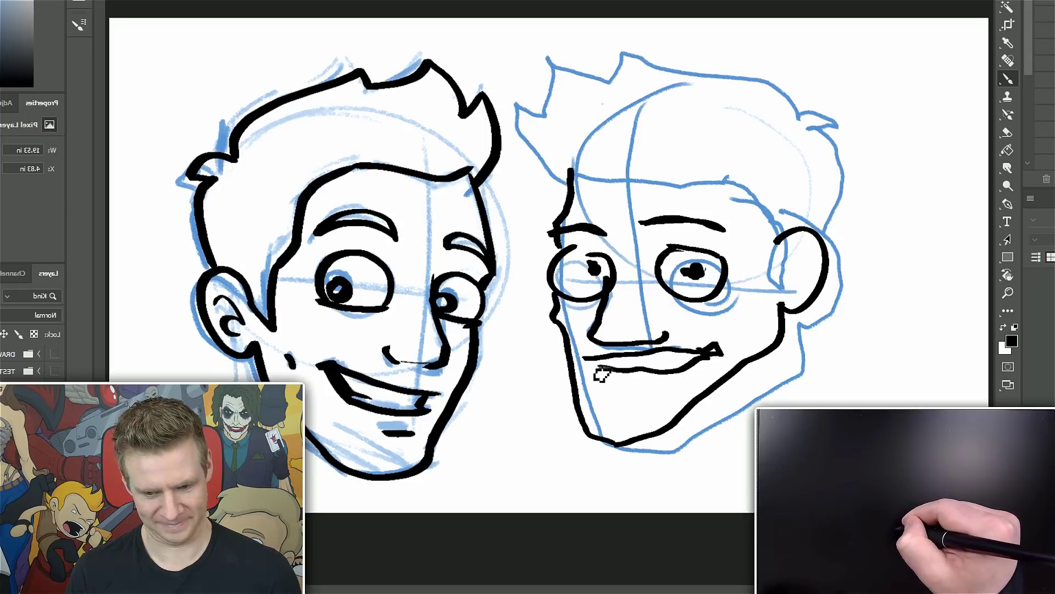
{"action": "left_click_drag", "start_coordinate": [577, 362], "coordinate": [692, 362]}
{"action": "left_click_drag", "start_coordinate": [728, 332], "coordinate": [735, 337]}
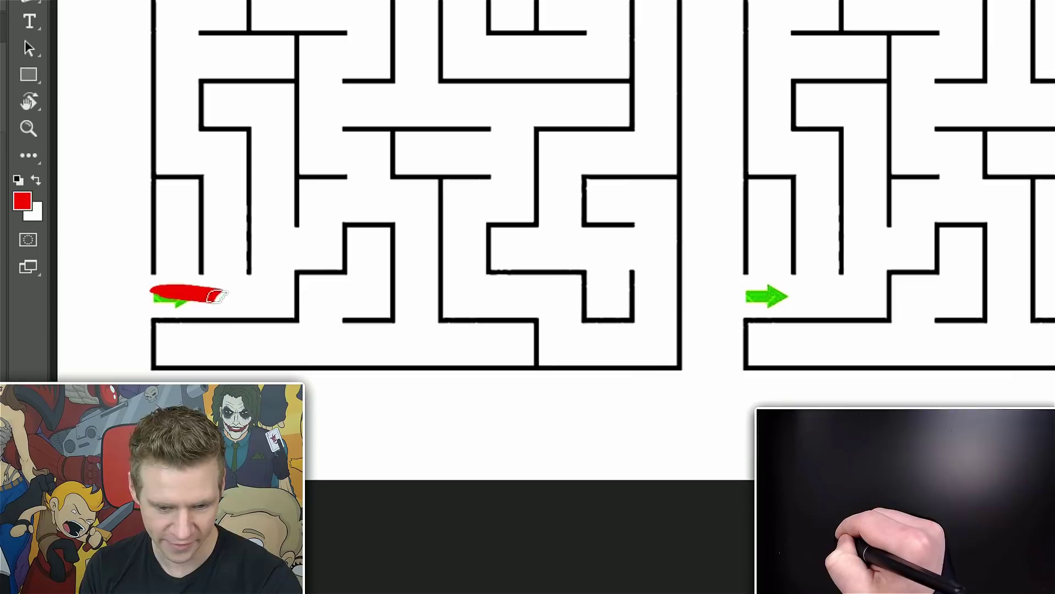
Step: Trace the red route through the left maze, past the exit arrow and up to the entrance
{"action": "mouse_move", "coordinate": [226, 289]}
{"action": "left_mouse_down"}
{"action": "mouse_move", "coordinate": [249, 268]}
{"action": "mouse_move", "coordinate": [323, 222]}
{"action": "left_mouse_up"}
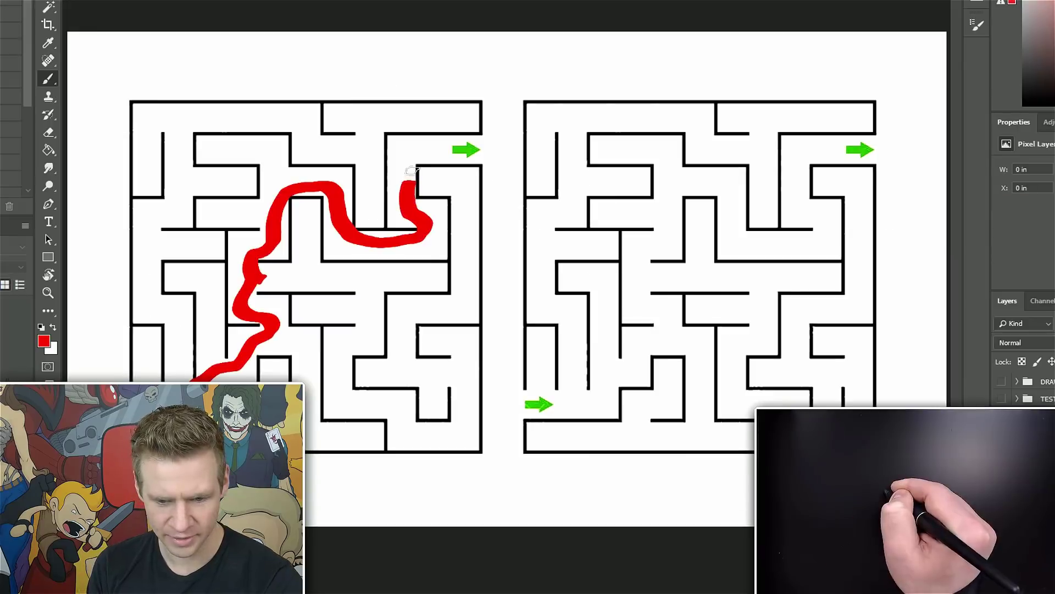
{"action": "left_click_drag", "start_coordinate": [410, 181], "coordinate": [499, 147]}
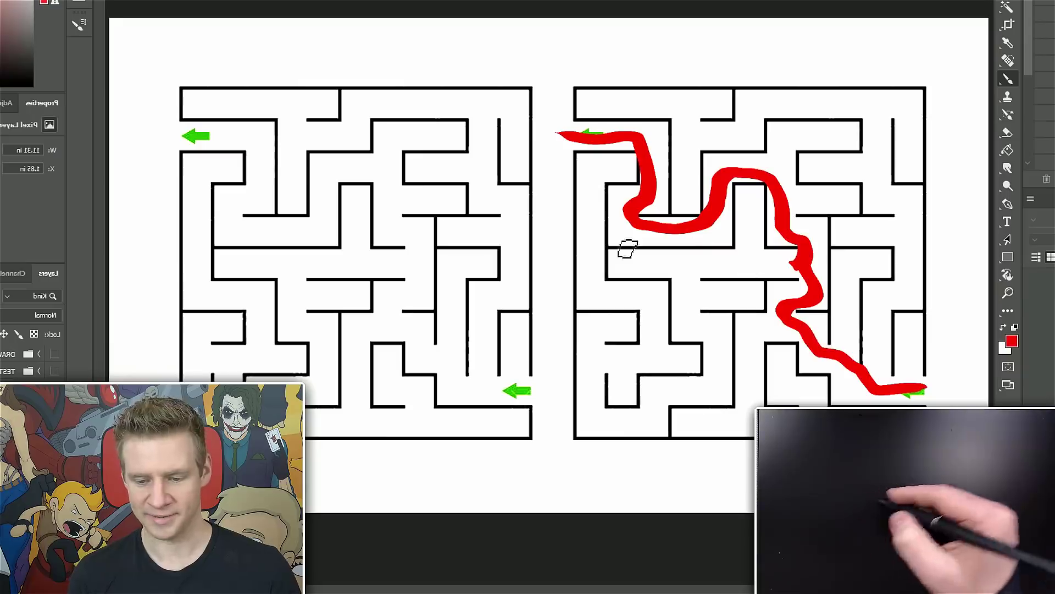
{"action": "left_click_drag", "start_coordinate": [531, 387], "coordinate": [456, 393]}
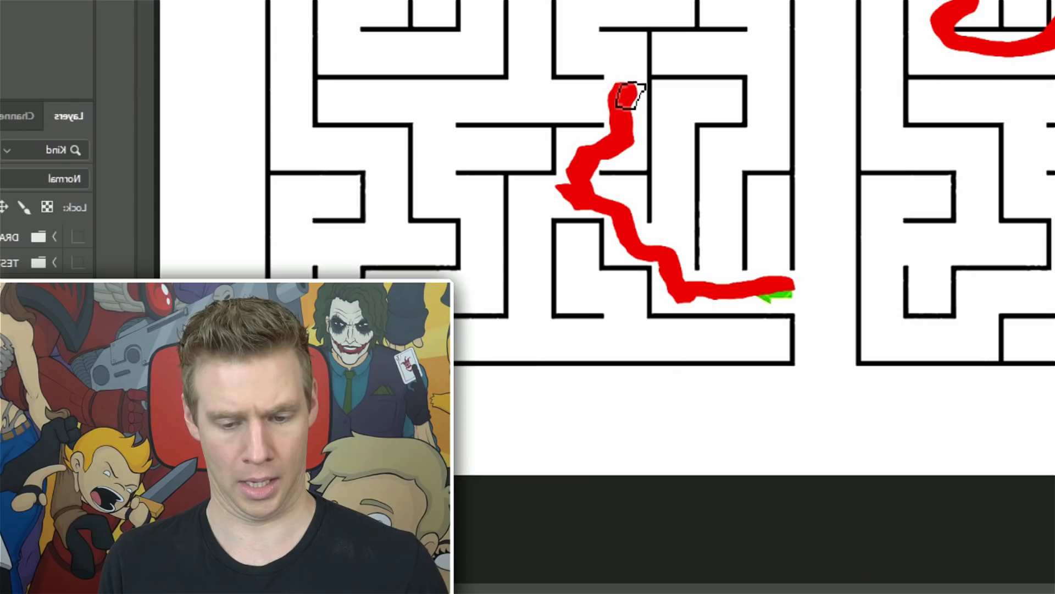
{"action": "mouse_move", "coordinate": [631, 95]}
{"action": "left_mouse_down"}
{"action": "mouse_move", "coordinate": [577, 41]}
{"action": "mouse_move", "coordinate": [573, 9]}
{"action": "mouse_move", "coordinate": [429, 52]}
{"action": "left_mouse_up"}
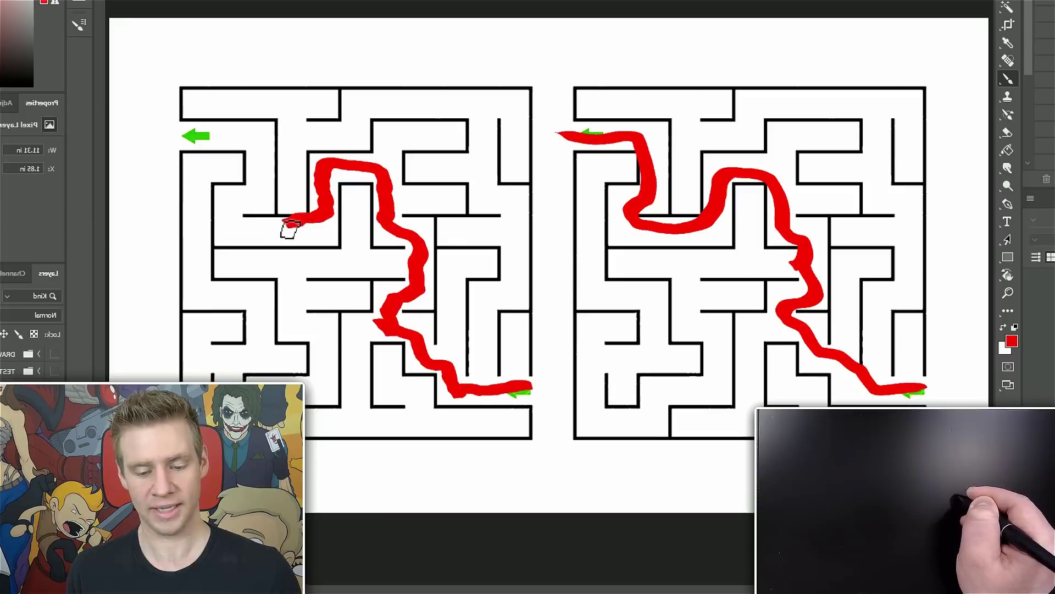
{"action": "mouse_move", "coordinate": [289, 230]}
{"action": "left_mouse_down"}
{"action": "mouse_move", "coordinate": [277, 229]}
{"action": "mouse_move", "coordinate": [309, 238]}
{"action": "left_mouse_up"}
{"action": "mouse_move", "coordinate": [378, 167]}
{"action": "left_mouse_down"}
{"action": "mouse_move", "coordinate": [257, 41]}
{"action": "mouse_move", "coordinate": [198, 46]}
{"action": "left_mouse_up"}
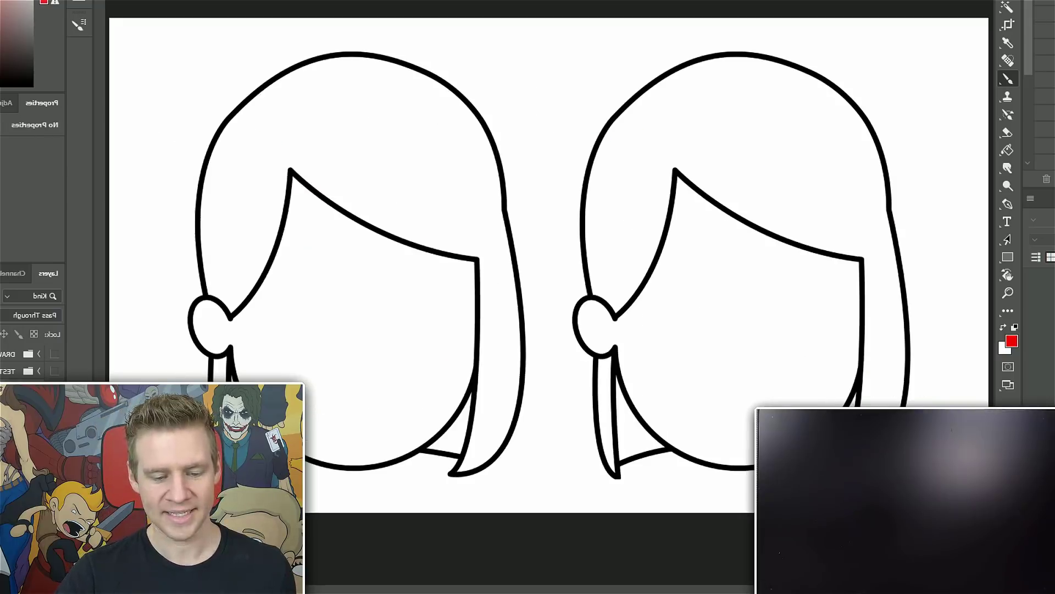
Step: On the face layer, draw black square glasses, a nose, a smile and a creased bow
{"action": "key", "text": "alt+bracketright"}
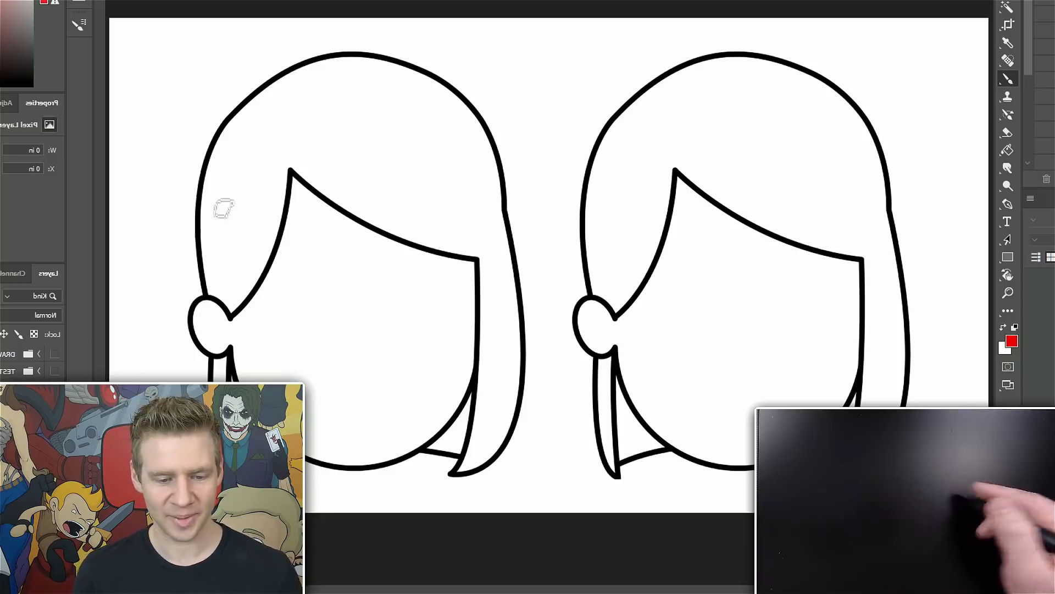
{"action": "key", "text": "d"}
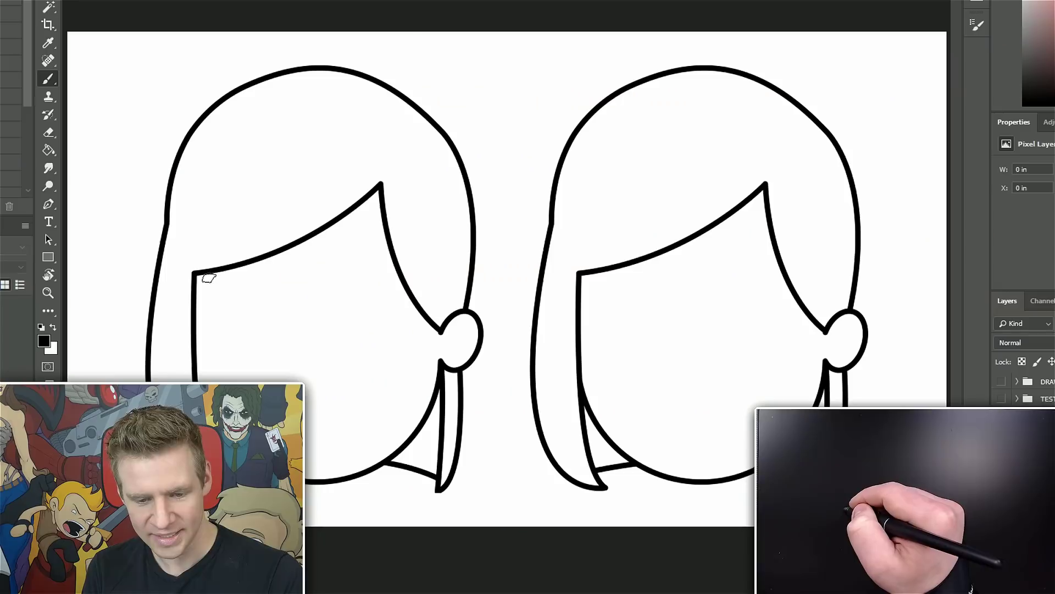
{"action": "mouse_move", "coordinate": [208, 278]}
{"action": "left_mouse_down"}
{"action": "mouse_move", "coordinate": [212, 335]}
{"action": "mouse_move", "coordinate": [228, 348]}
{"action": "mouse_move", "coordinate": [290, 350]}
{"action": "left_mouse_up"}
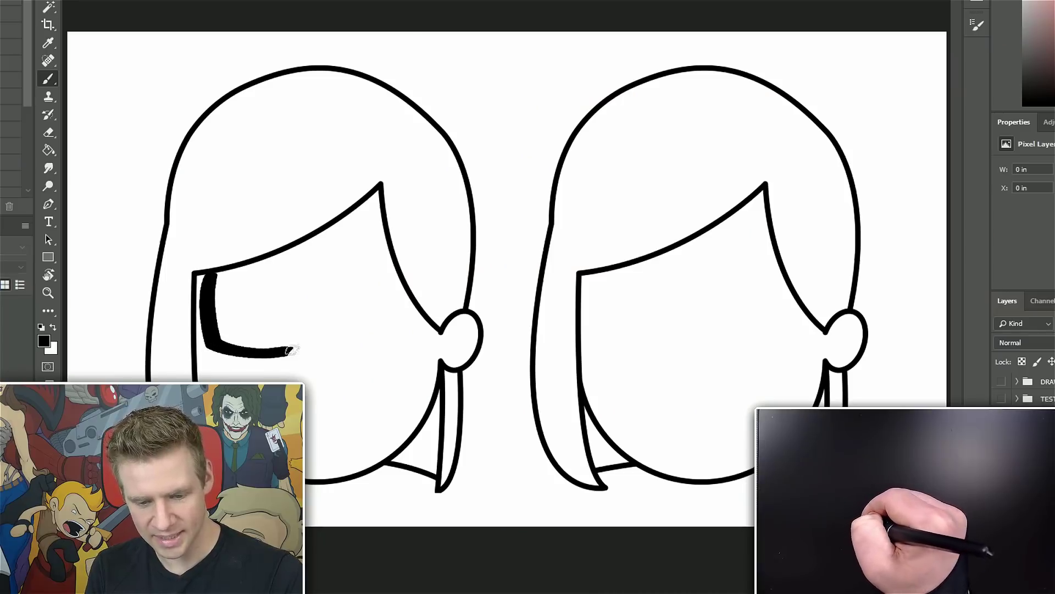
{"action": "left_click_drag", "start_coordinate": [247, 267], "coordinate": [429, 357]}
{"action": "left_click_drag", "start_coordinate": [300, 367], "coordinate": [308, 387]}
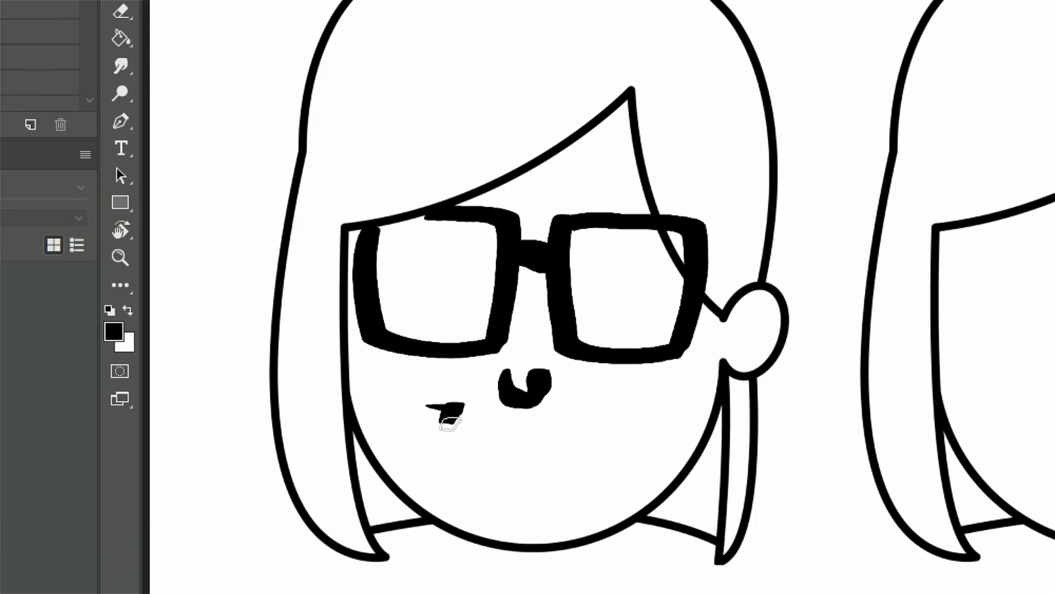
{"action": "mouse_move", "coordinate": [449, 422]}
{"action": "left_mouse_down"}
{"action": "mouse_move", "coordinate": [496, 465]}
{"action": "mouse_move", "coordinate": [534, 465]}
{"action": "mouse_move", "coordinate": [572, 446]}
{"action": "mouse_move", "coordinate": [577, 408]}
{"action": "left_mouse_up"}
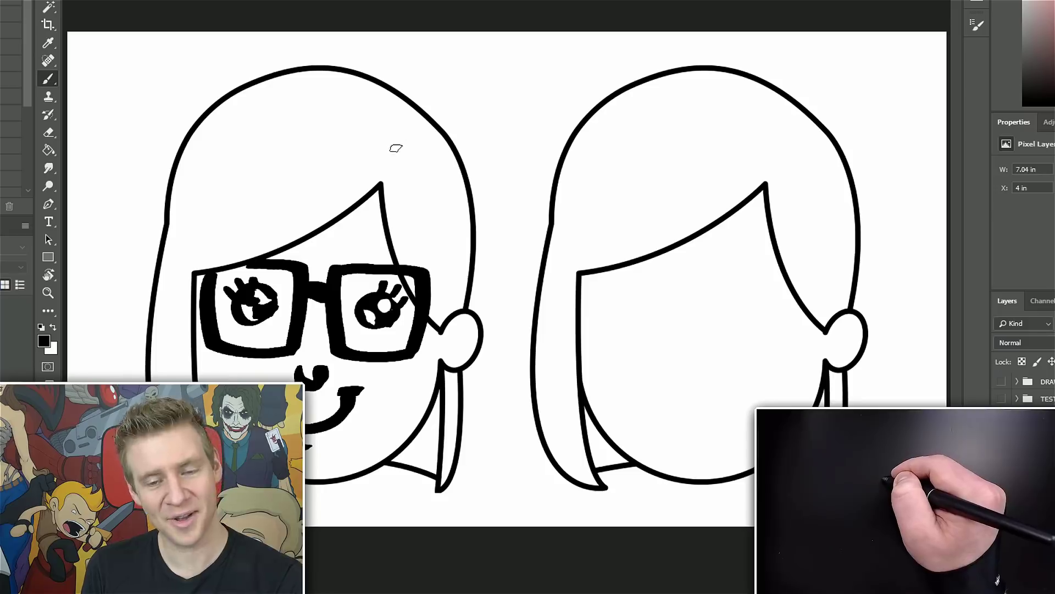
{"action": "mouse_move", "coordinate": [398, 147]}
{"action": "left_mouse_down"}
{"action": "mouse_move", "coordinate": [378, 165]}
{"action": "mouse_move", "coordinate": [408, 156]}
{"action": "mouse_move", "coordinate": [358, 113]}
{"action": "mouse_move", "coordinate": [343, 122]}
{"action": "mouse_move", "coordinate": [339, 160]}
{"action": "left_mouse_up"}
{"action": "left_click_drag", "start_coordinate": [400, 151], "coordinate": [392, 174]}
{"action": "left_click_drag", "start_coordinate": [353, 154], "coordinate": [378, 161]}
{"action": "left_click_drag", "start_coordinate": [400, 176], "coordinate": [414, 185]}
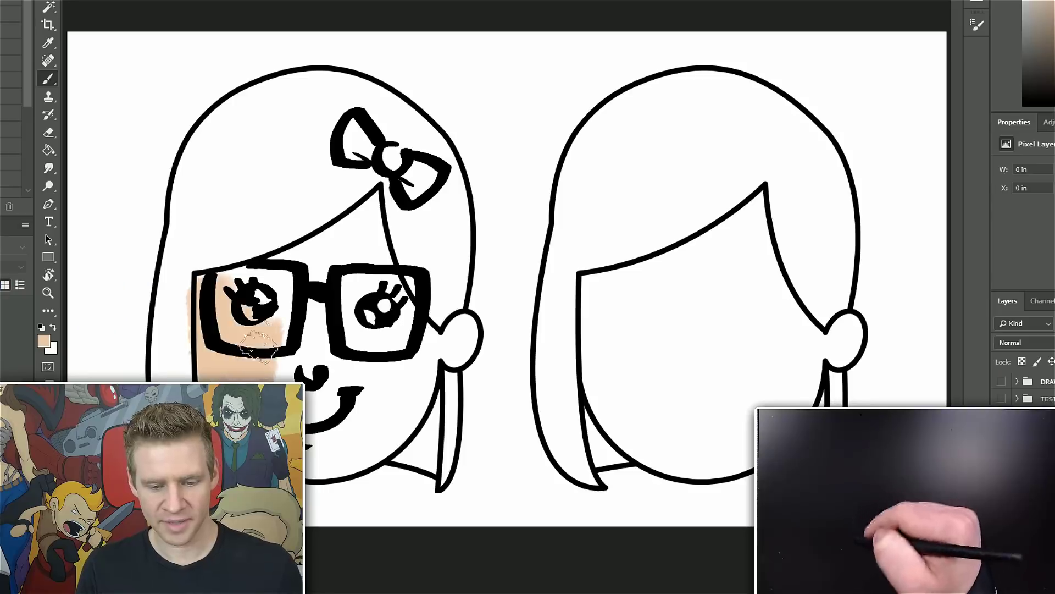
Step: Paint skin tone around the glasses, start the red hair, and redraw the mouth
{"action": "mouse_move", "coordinate": [306, 254]}
{"action": "left_mouse_down"}
{"action": "mouse_move", "coordinate": [304, 292]}
{"action": "mouse_move", "coordinate": [314, 314]}
{"action": "mouse_move", "coordinate": [334, 252]}
{"action": "left_mouse_up"}
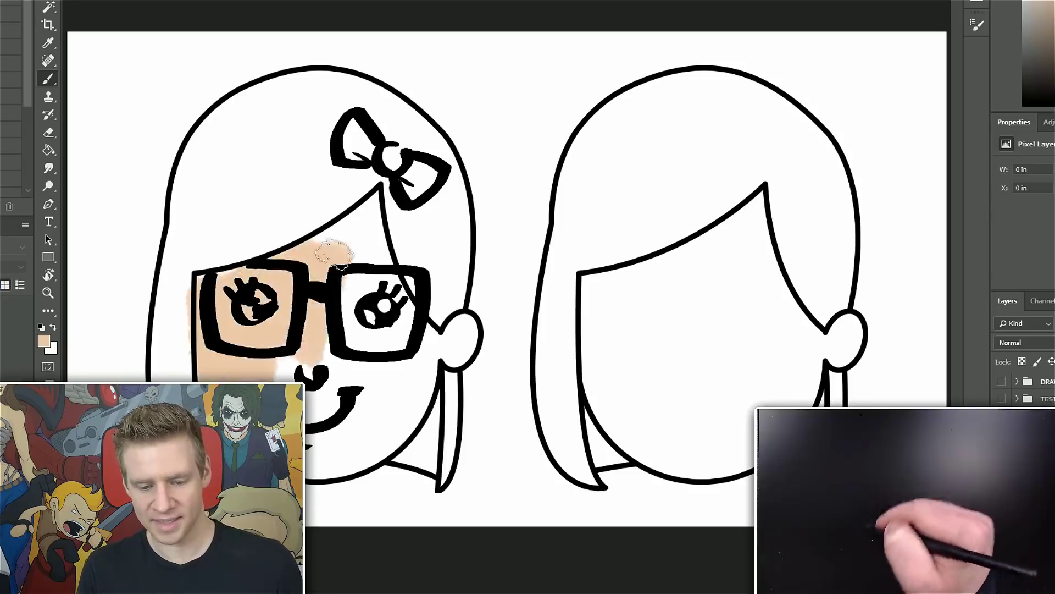
{"action": "mouse_move", "coordinate": [352, 216]}
{"action": "left_mouse_down"}
{"action": "mouse_move", "coordinate": [198, 225]}
{"action": "mouse_move", "coordinate": [173, 277]}
{"action": "mouse_move", "coordinate": [165, 368]}
{"action": "left_mouse_up"}
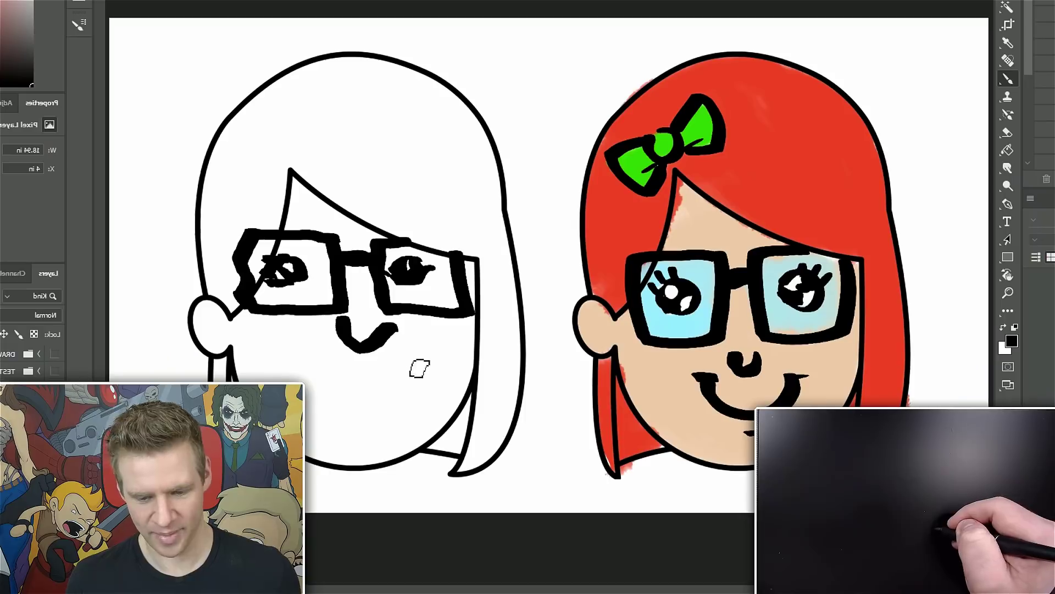
{"action": "mouse_move", "coordinate": [414, 385]}
{"action": "left_mouse_down"}
{"action": "mouse_move", "coordinate": [380, 402]}
{"action": "mouse_move", "coordinate": [334, 378]}
{"action": "left_mouse_up"}
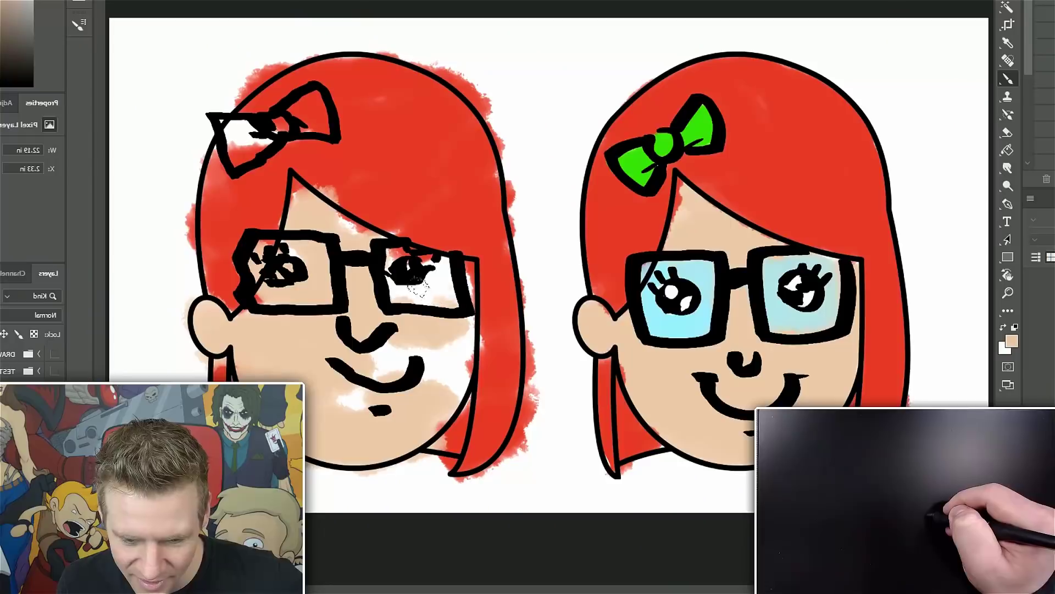
Step: Darken the left girl's eye with black brush strokes
{"action": "mouse_move", "coordinate": [432, 288]}
{"action": "left_mouse_down"}
{"action": "mouse_move", "coordinate": [409, 285]}
{"action": "mouse_move", "coordinate": [440, 269]}
{"action": "mouse_move", "coordinate": [393, 294]}
{"action": "mouse_move", "coordinate": [474, 375]}
{"action": "mouse_move", "coordinate": [464, 338]}
{"action": "left_mouse_up"}
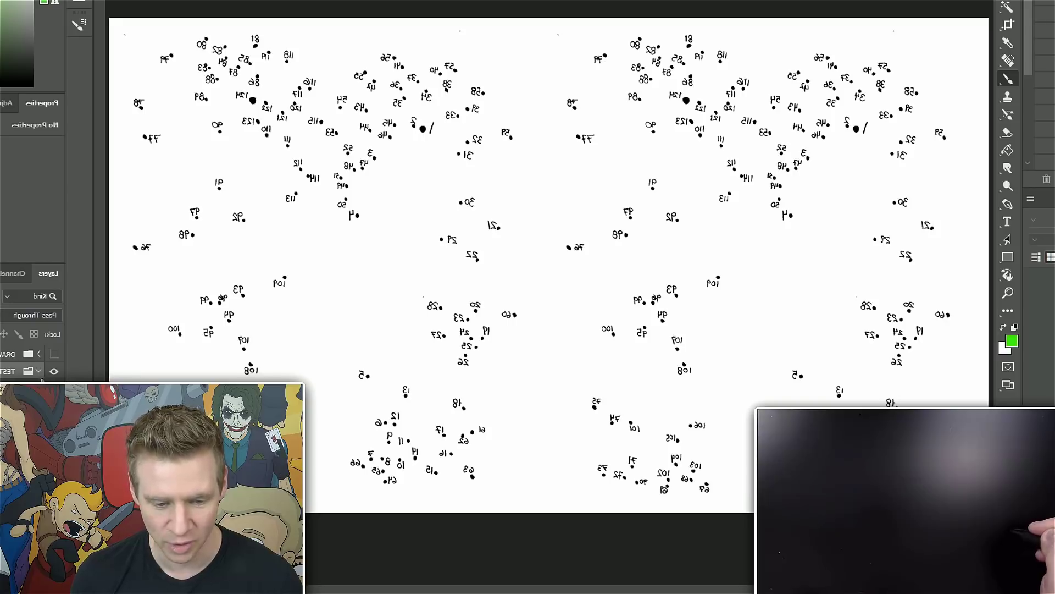
Step: On the tracing layer, join the first puzzle's dots 2 through 52 in blue, and trace around dot 124
{"action": "key", "text": "alt+["}
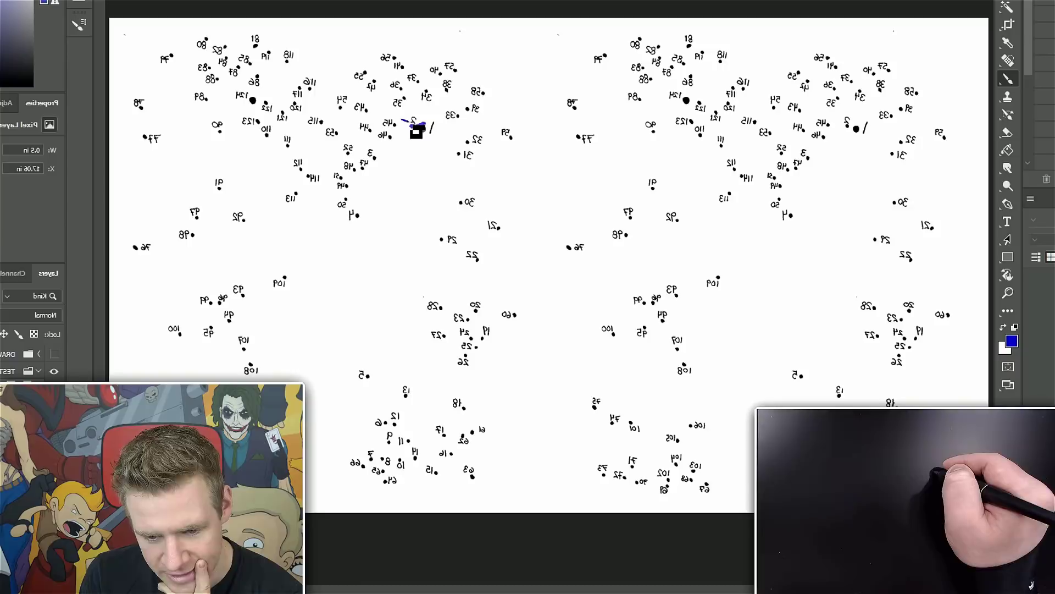
{"action": "left_click_drag", "start_coordinate": [420, 131], "coordinate": [445, 474]}
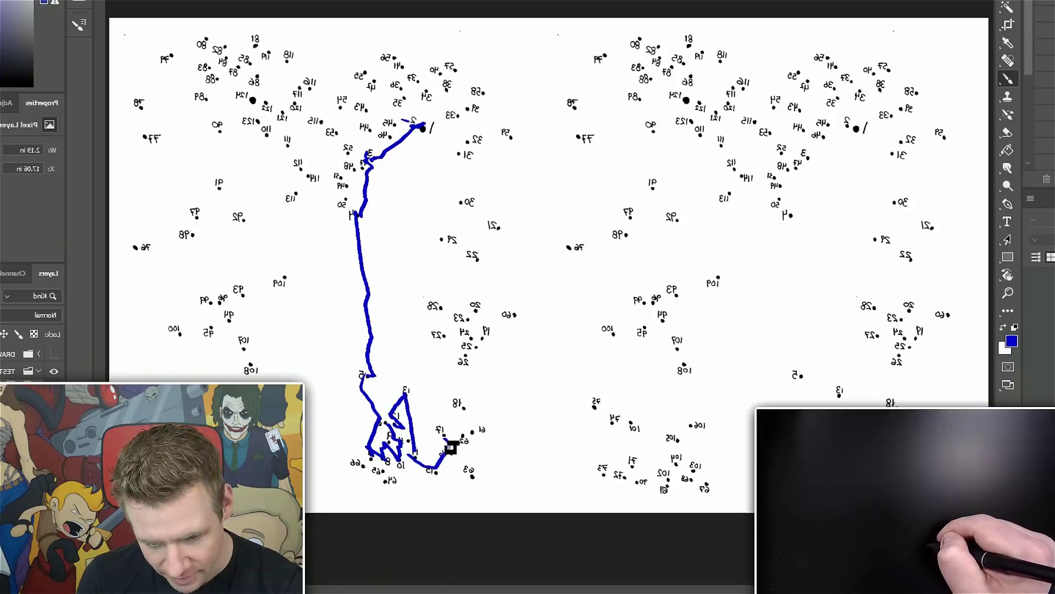
{"action": "mouse_move", "coordinate": [447, 446]}
{"action": "left_mouse_down"}
{"action": "mouse_move", "coordinate": [442, 436]}
{"action": "mouse_move", "coordinate": [468, 415]}
{"action": "left_mouse_up"}
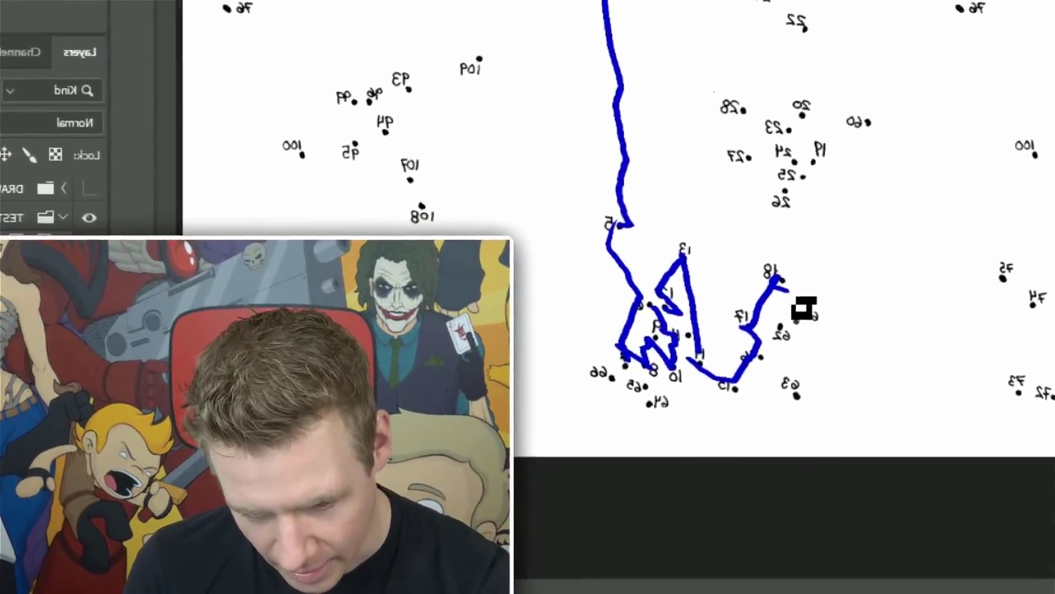
{"action": "left_click_drag", "start_coordinate": [804, 309], "coordinate": [824, 305]}
{"action": "mouse_move", "coordinate": [957, 207]}
{"action": "left_mouse_down"}
{"action": "mouse_move", "coordinate": [1003, 59]}
{"action": "mouse_move", "coordinate": [985, 2]}
{"action": "left_mouse_up"}
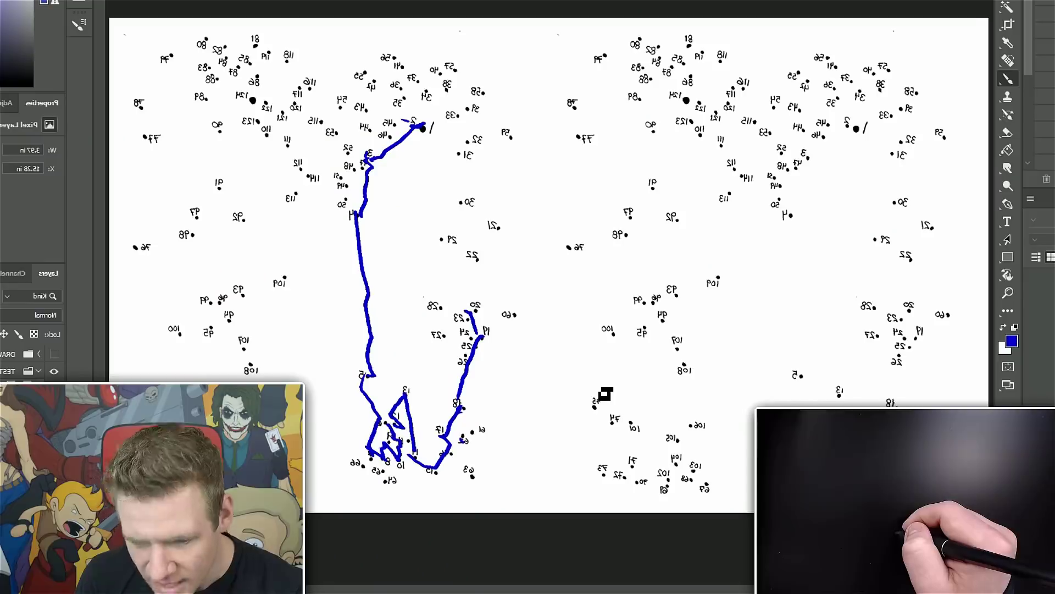
{"action": "left_click_drag", "start_coordinate": [475, 312], "coordinate": [463, 224]}
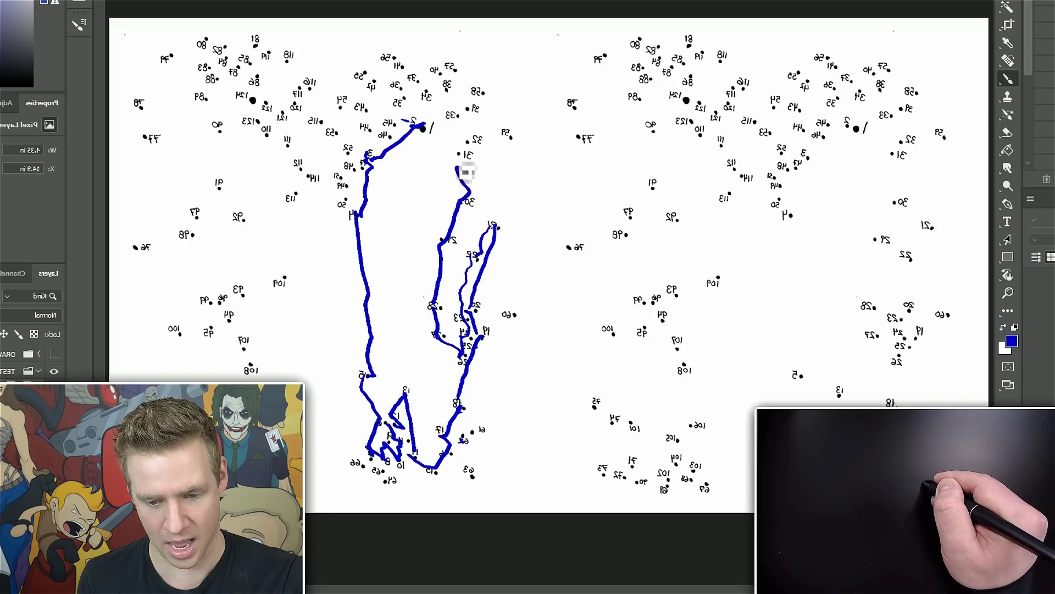
{"action": "left_click_drag", "start_coordinate": [482, 157], "coordinate": [346, 155]}
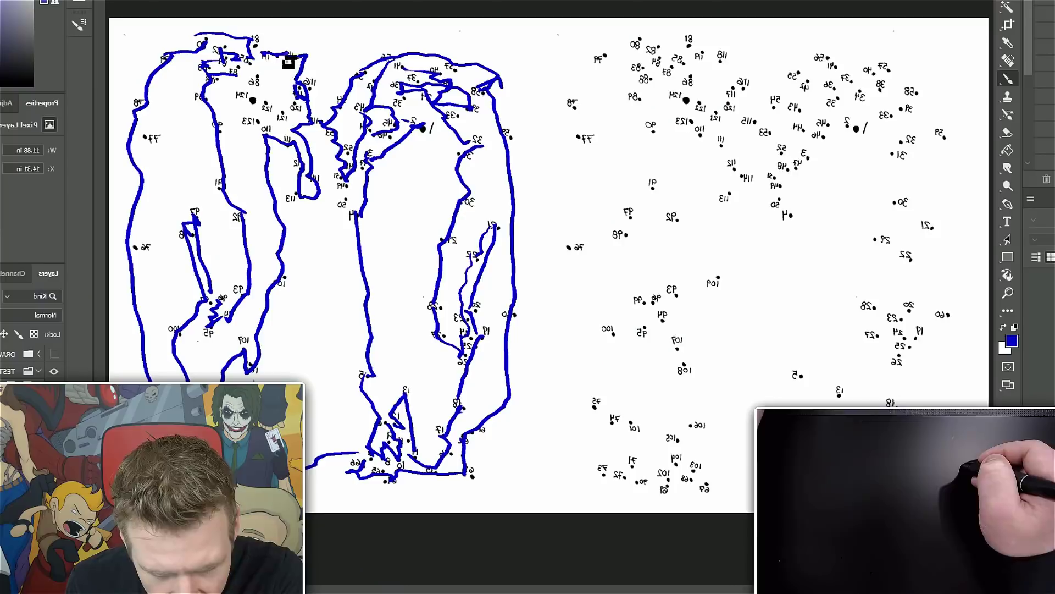
{"action": "left_click_drag", "start_coordinate": [291, 103], "coordinate": [254, 100]}
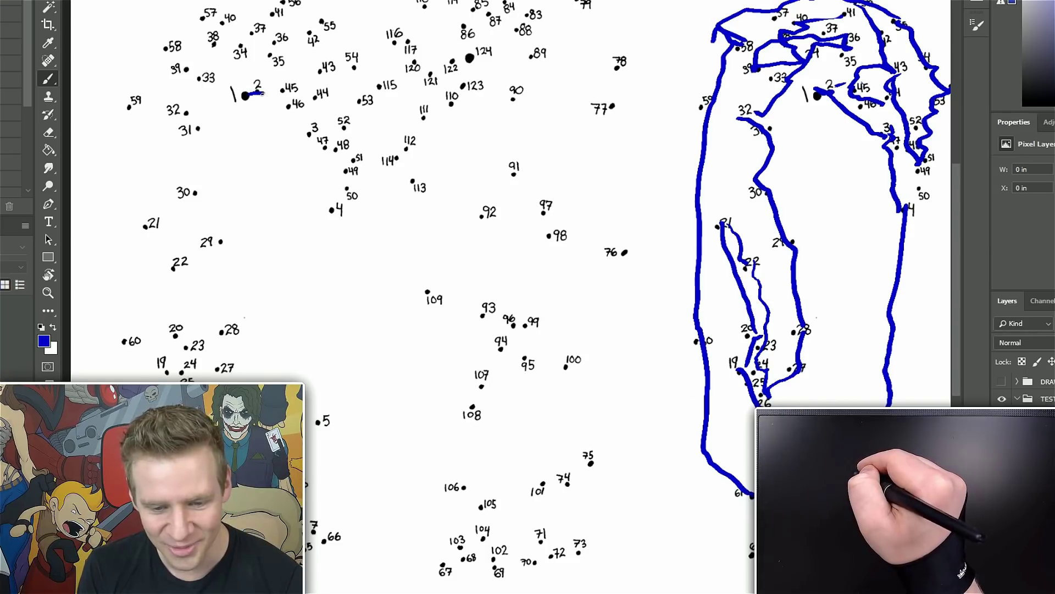
Step: Join the second puzzle's dots 2, 3 and 4 with blue lines
{"action": "left_click_drag", "start_coordinate": [260, 93], "coordinate": [264, 93]}
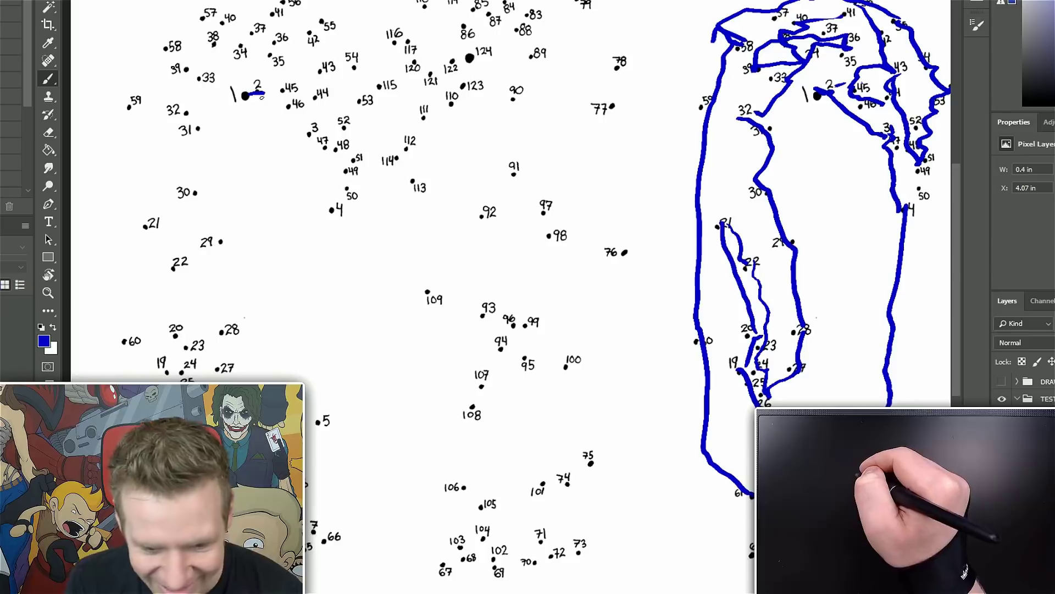
{"action": "mouse_move", "coordinate": [264, 93]}
{"action": "left_mouse_down"}
{"action": "mouse_move", "coordinate": [337, 217]}
{"action": "mouse_move", "coordinate": [337, 249]}
{"action": "mouse_move", "coordinate": [356, 285]}
{"action": "left_mouse_up"}
{"action": "key", "text": "ctrl"}
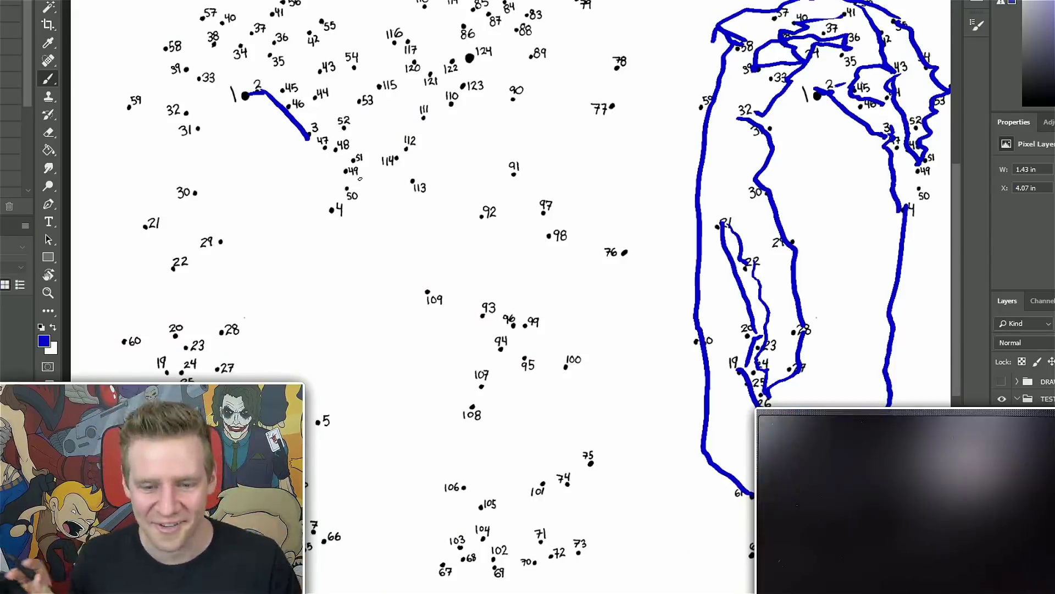
{"action": "left_click_drag", "start_coordinate": [308, 138], "coordinate": [325, 203]}
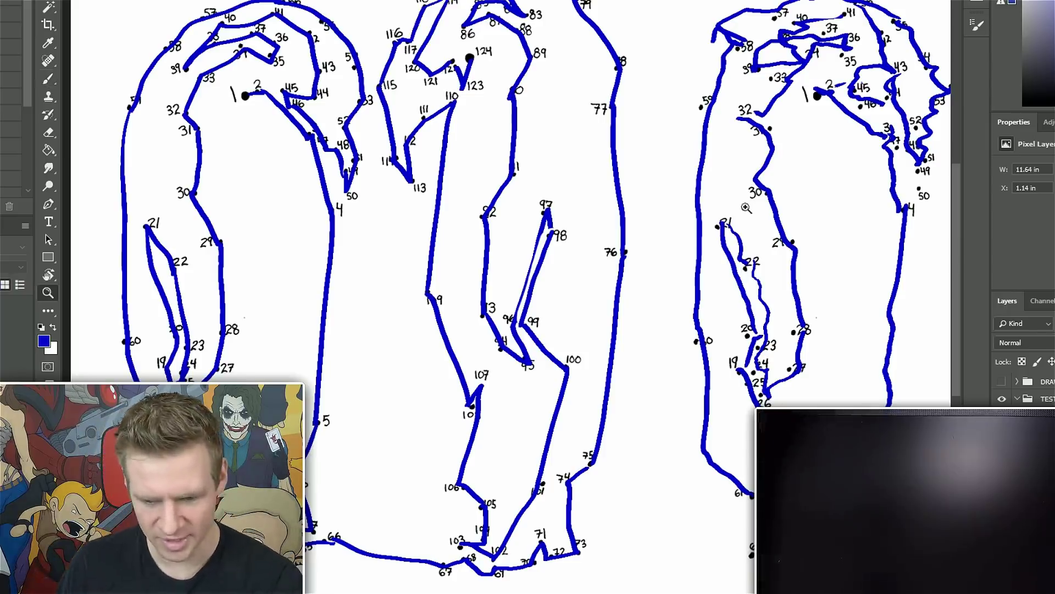
Step: Fit the whole canvas on screen with the Zoom tool
{"action": "key", "text": "z"}
{"action": "right_click", "coordinate": [649, 253]}
{"action": "left_click", "coordinate": [675, 261]}
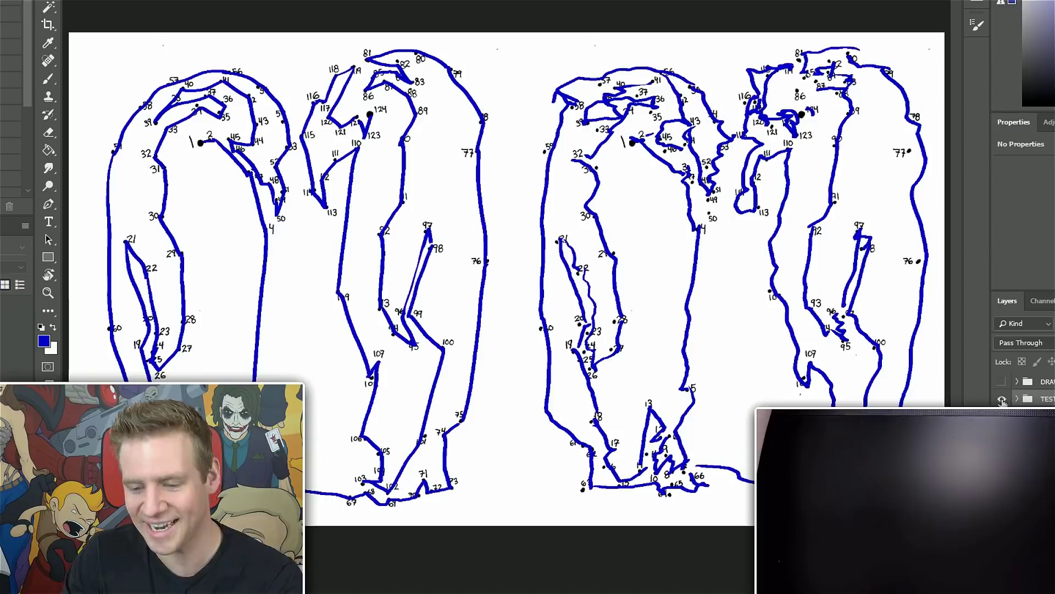
{"action": "left_click", "coordinate": [1002, 399]}
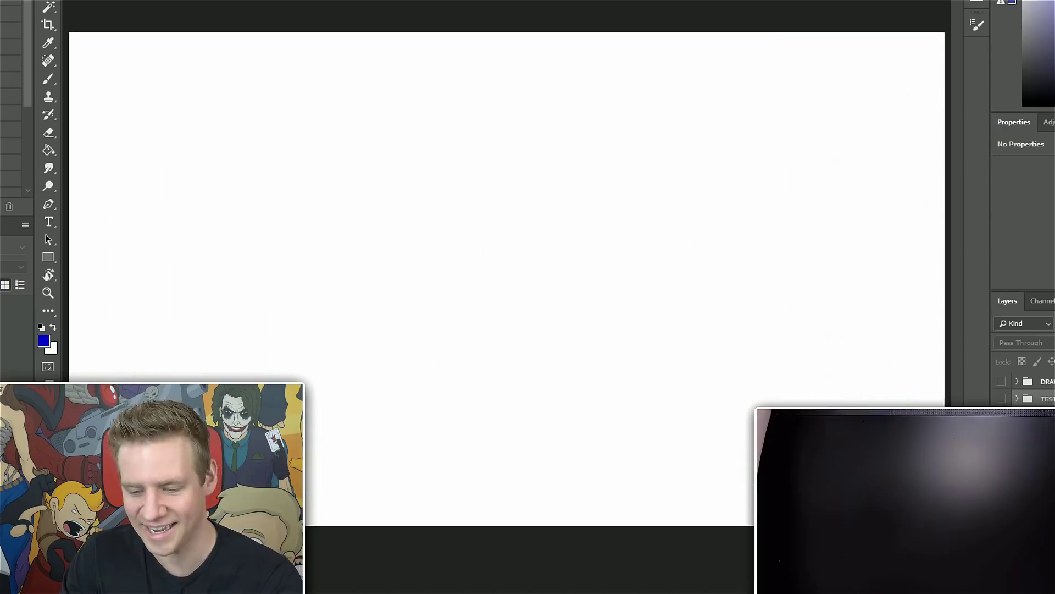
{"action": "left_click", "coordinate": [1001, 382]}
{"action": "left_click", "coordinate": [1017, 382]}
{"action": "left_click", "coordinate": [1036, 399]}
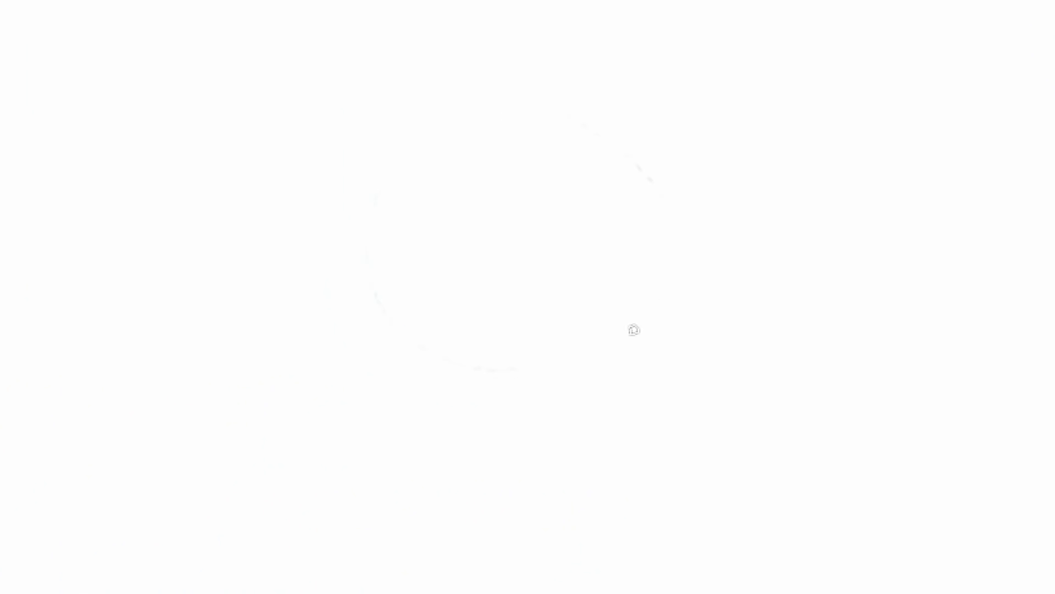
Step: Rough in the hero's head circle, shoulder, back and cape in blue
{"action": "left_click_drag", "start_coordinate": [654, 182], "coordinate": [597, 412]}
{"action": "left_click_drag", "start_coordinate": [428, 360], "coordinate": [560, 431]}
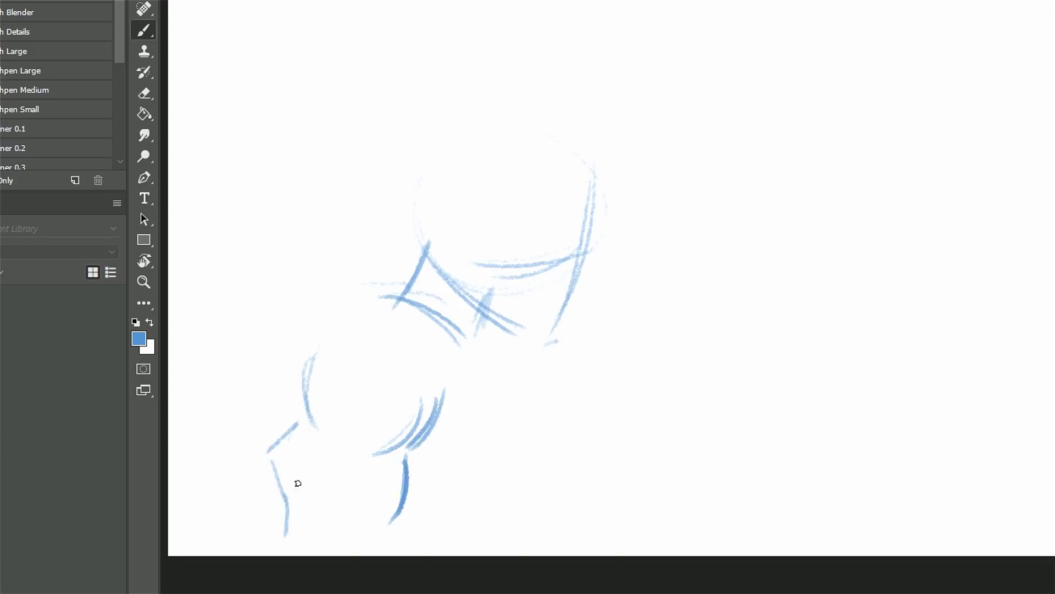
{"action": "left_click_drag", "start_coordinate": [294, 419], "coordinate": [275, 457]}
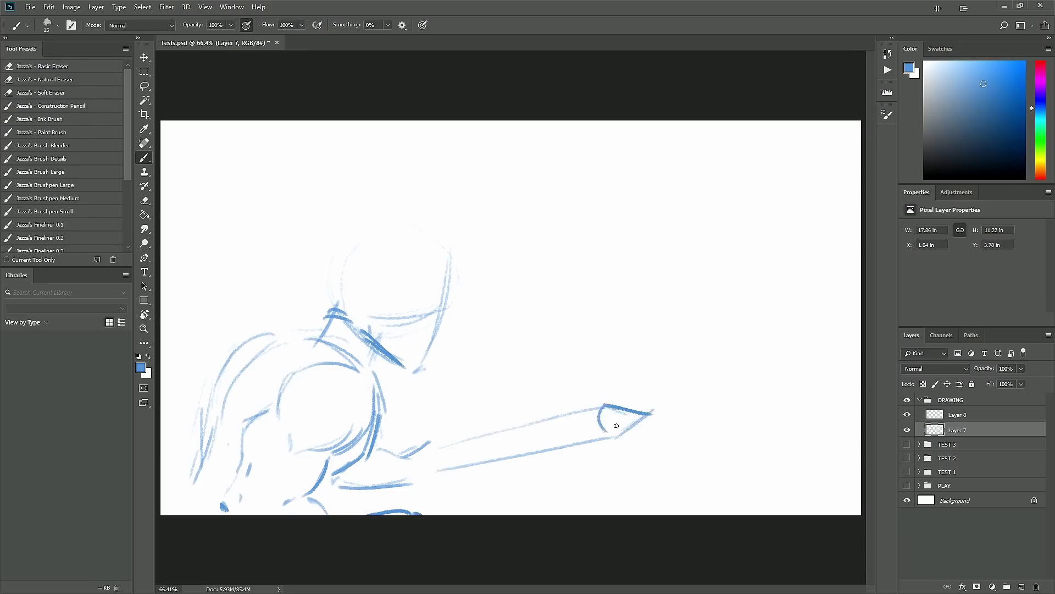
{"action": "left_click_drag", "start_coordinate": [268, 320], "coordinate": [344, 362]}
{"action": "left_click_drag", "start_coordinate": [165, 354], "coordinate": [278, 343]}
{"action": "left_click_drag", "start_coordinate": [269, 302], "coordinate": [327, 337]}
{"action": "left_click_drag", "start_coordinate": [161, 279], "coordinate": [249, 313]}
{"action": "left_click_drag", "start_coordinate": [169, 314], "coordinate": [215, 330]}
{"action": "left_click_drag", "start_coordinate": [160, 384], "coordinate": [196, 379]}
{"action": "left_click_drag", "start_coordinate": [187, 295], "coordinate": [265, 305]}
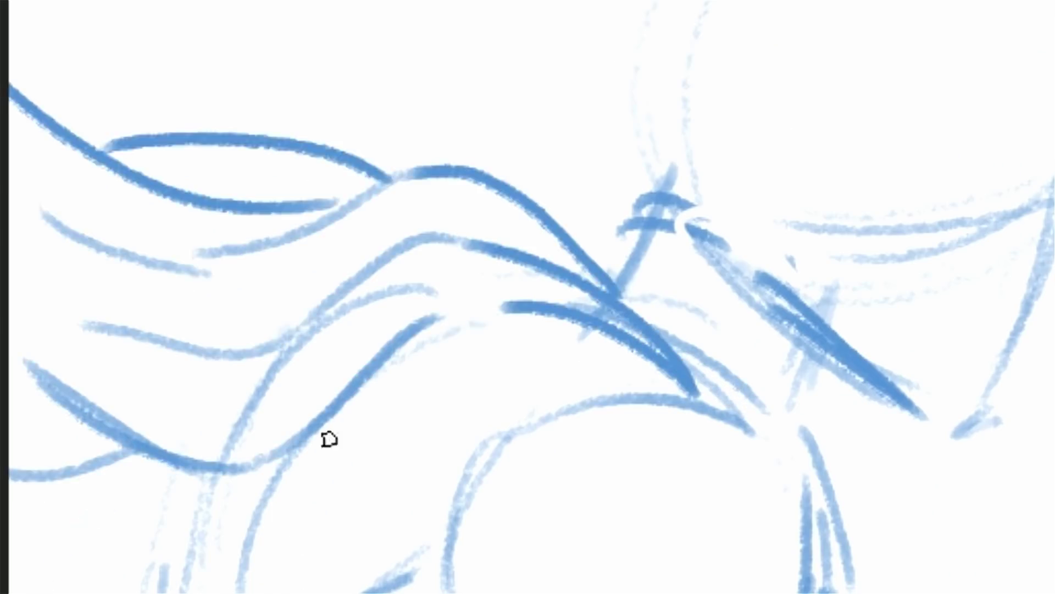
Step: Sketch the hero's hair, head shape and face features in blue
{"action": "left_click_drag", "start_coordinate": [566, 82], "coordinate": [511, 152]}
{"action": "left_click_drag", "start_coordinate": [456, 82], "coordinate": [300, 137]}
{"action": "left_click_drag", "start_coordinate": [341, 99], "coordinate": [307, 225]}
{"action": "left_click_drag", "start_coordinate": [305, 184], "coordinate": [371, 280]}
{"action": "mouse_move", "coordinate": [442, 184]}
{"action": "left_mouse_down"}
{"action": "mouse_move", "coordinate": [415, 209]}
{"action": "mouse_move", "coordinate": [459, 345]}
{"action": "left_mouse_up"}
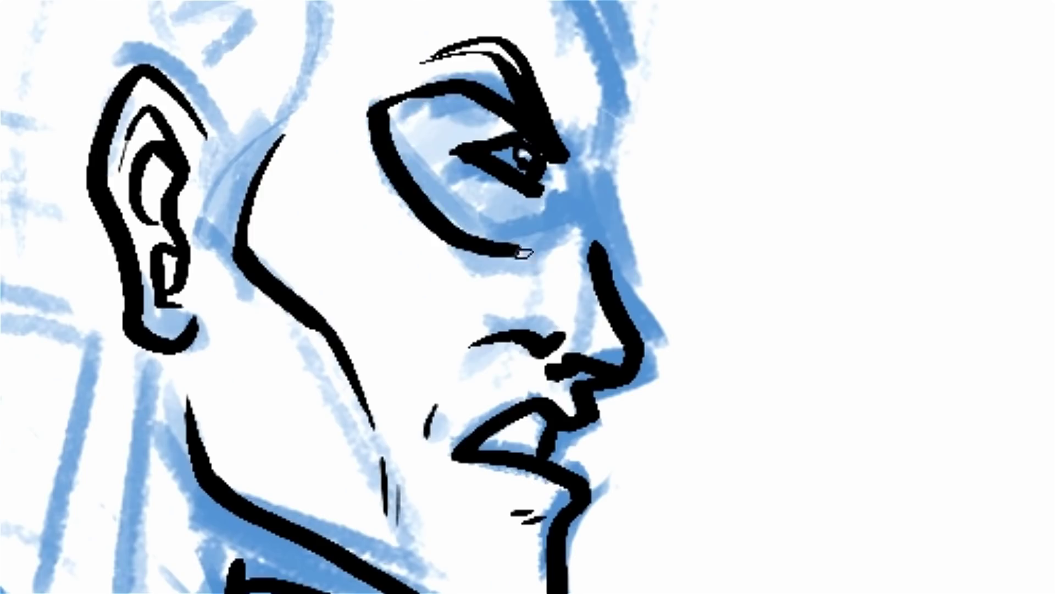
Step: Ink and hatch the hero's mask in black, then erase stray sketch strokes near the arm
{"action": "left_click_drag", "start_coordinate": [385, 110], "coordinate": [599, 176]}
{"action": "mouse_move", "coordinate": [445, 99]}
{"action": "left_mouse_down"}
{"action": "mouse_move", "coordinate": [473, 198]}
{"action": "mouse_move", "coordinate": [534, 236]}
{"action": "left_mouse_up"}
{"action": "key", "text": "ctrl"}
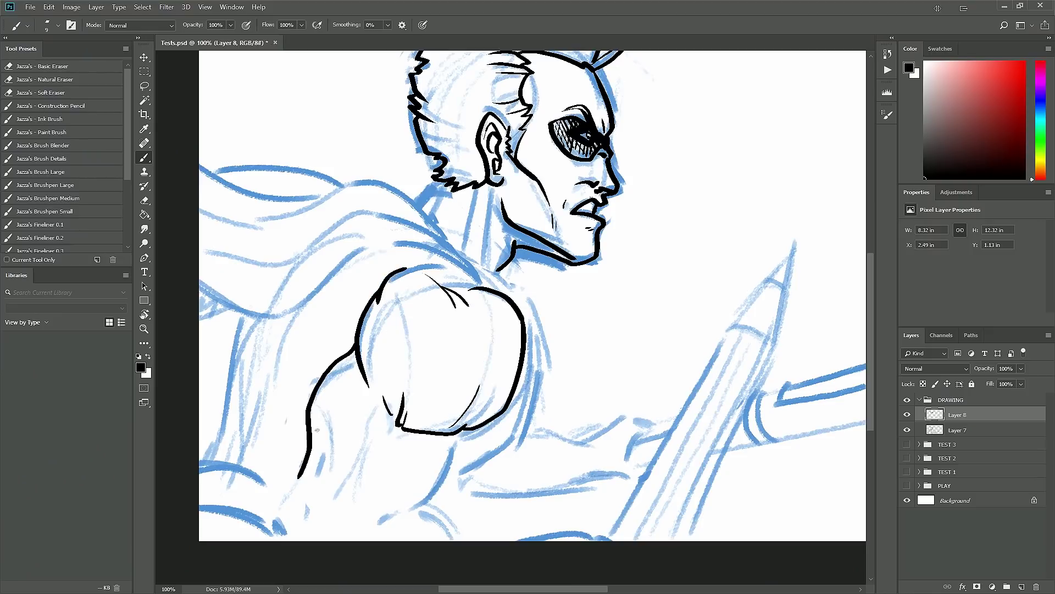
{"action": "key", "text": "e"}
{"action": "left_click_drag", "start_coordinate": [502, 351], "coordinate": [365, 468]}
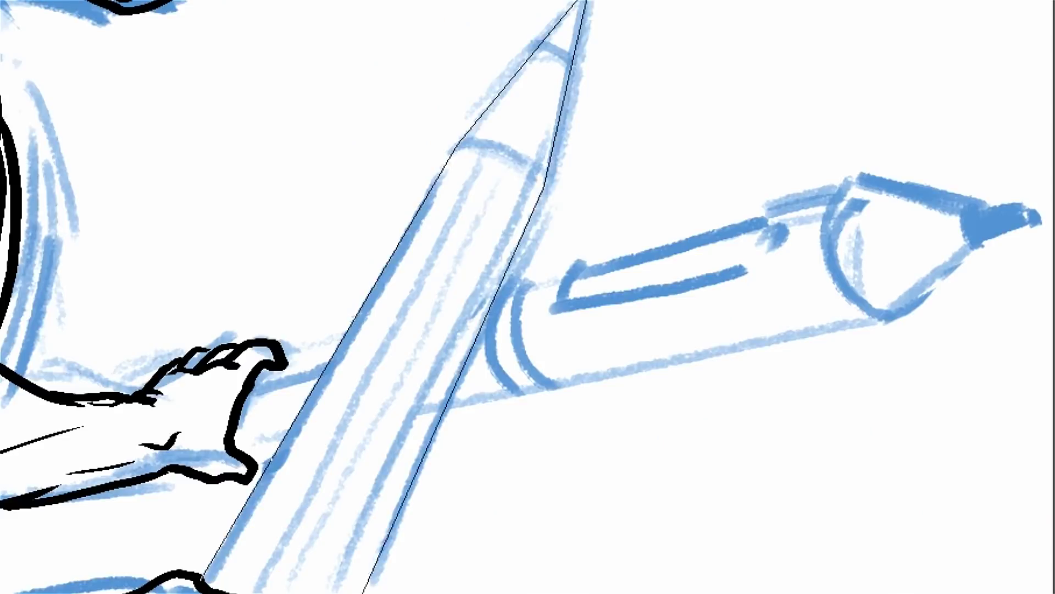
Step: Fill the selected pencil shaft and ink the outline of the pen tip
{"action": "right_click", "coordinate": [448, 11]}
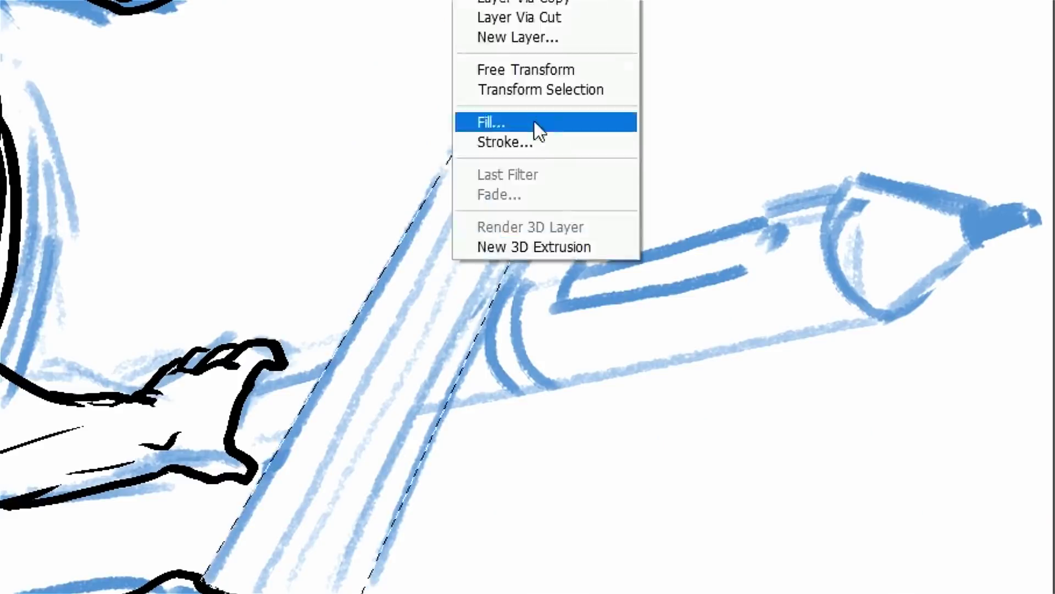
{"action": "left_click", "coordinate": [542, 120]}
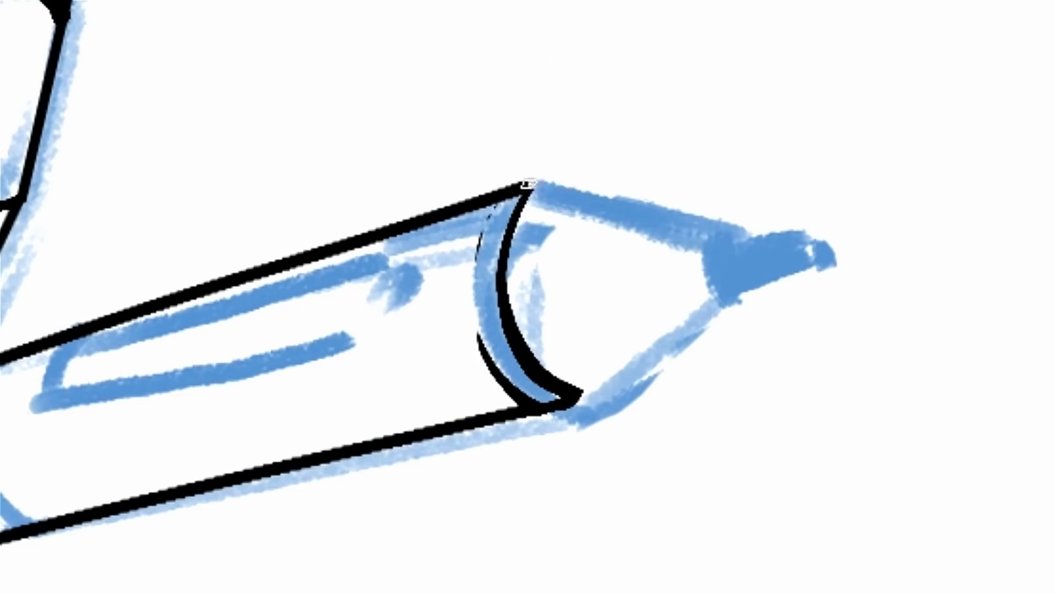
{"action": "mouse_move", "coordinate": [527, 184]}
{"action": "left_mouse_down"}
{"action": "mouse_move", "coordinate": [723, 218]}
{"action": "mouse_move", "coordinate": [740, 240]}
{"action": "left_mouse_up"}
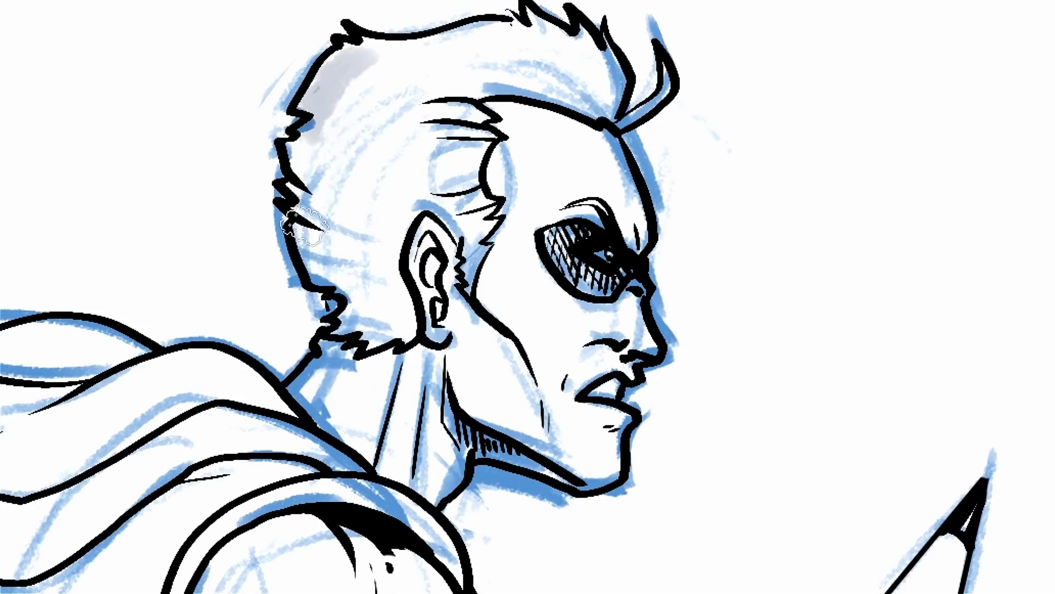
Step: Shade the hero's hair, cheek, neck, shoulder and arm grey, then sketch the villain's head circle
{"action": "mouse_move", "coordinate": [330, 110]}
{"action": "left_mouse_down"}
{"action": "mouse_move", "coordinate": [457, 303]}
{"action": "mouse_move", "coordinate": [483, 370]}
{"action": "mouse_move", "coordinate": [572, 470]}
{"action": "left_mouse_up"}
{"action": "mouse_move", "coordinate": [456, 308]}
{"action": "left_mouse_down"}
{"action": "mouse_move", "coordinate": [495, 418]}
{"action": "mouse_move", "coordinate": [396, 385]}
{"action": "mouse_move", "coordinate": [509, 434]}
{"action": "mouse_move", "coordinate": [323, 253]}
{"action": "mouse_move", "coordinate": [351, 237]}
{"action": "mouse_move", "coordinate": [479, 298]}
{"action": "mouse_move", "coordinate": [441, 297]}
{"action": "left_mouse_up"}
{"action": "mouse_move", "coordinate": [473, 108]}
{"action": "left_mouse_down"}
{"action": "mouse_move", "coordinate": [365, 229]}
{"action": "mouse_move", "coordinate": [586, 141]}
{"action": "mouse_move", "coordinate": [437, 121]}
{"action": "left_mouse_up"}
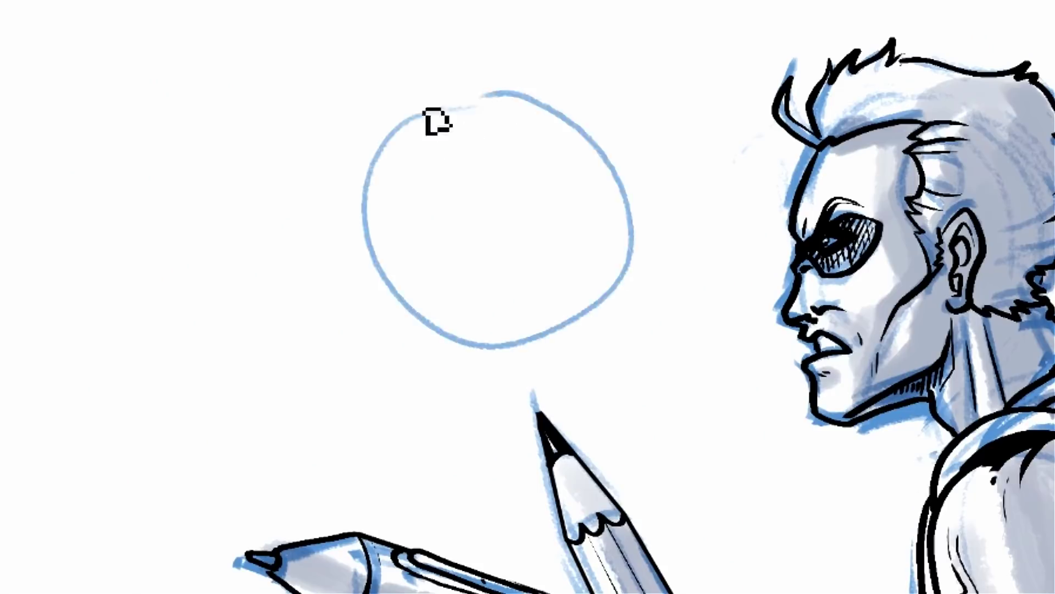
Step: Rough out the villain's head, neck and shoulders in blue sketch strokes
{"action": "mouse_move", "coordinate": [616, 235]}
{"action": "left_mouse_down"}
{"action": "mouse_move", "coordinate": [551, 408]}
{"action": "mouse_move", "coordinate": [455, 443]}
{"action": "mouse_move", "coordinate": [413, 444]}
{"action": "mouse_move", "coordinate": [422, 417]}
{"action": "mouse_move", "coordinate": [348, 368]}
{"action": "mouse_move", "coordinate": [233, 236]}
{"action": "left_mouse_up"}
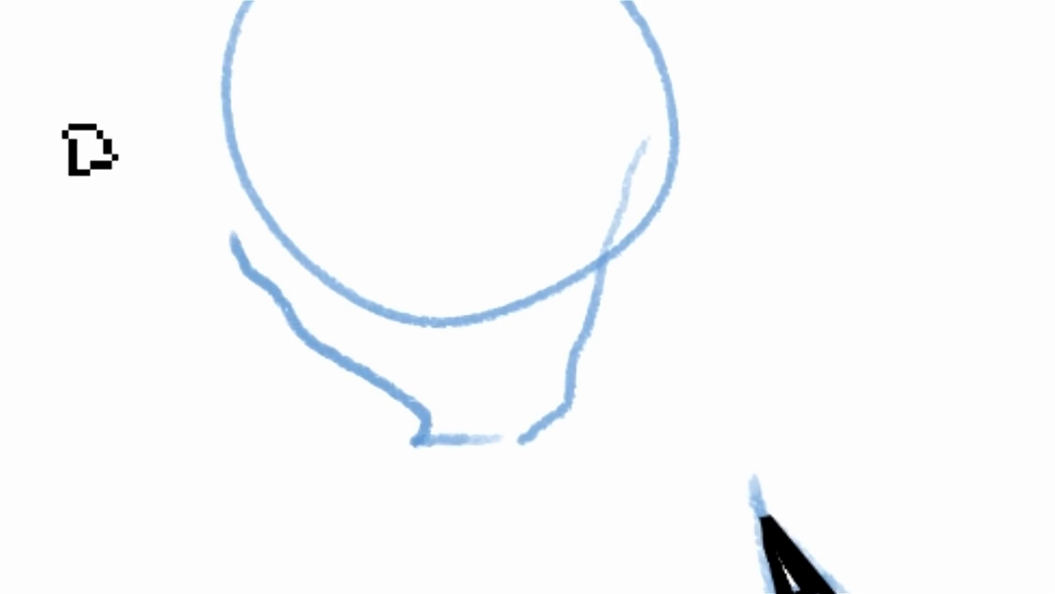
{"action": "mouse_move", "coordinate": [113, 273]}
{"action": "left_mouse_down"}
{"action": "mouse_move", "coordinate": [26, 273]}
{"action": "mouse_move", "coordinate": [217, 259]}
{"action": "left_mouse_up"}
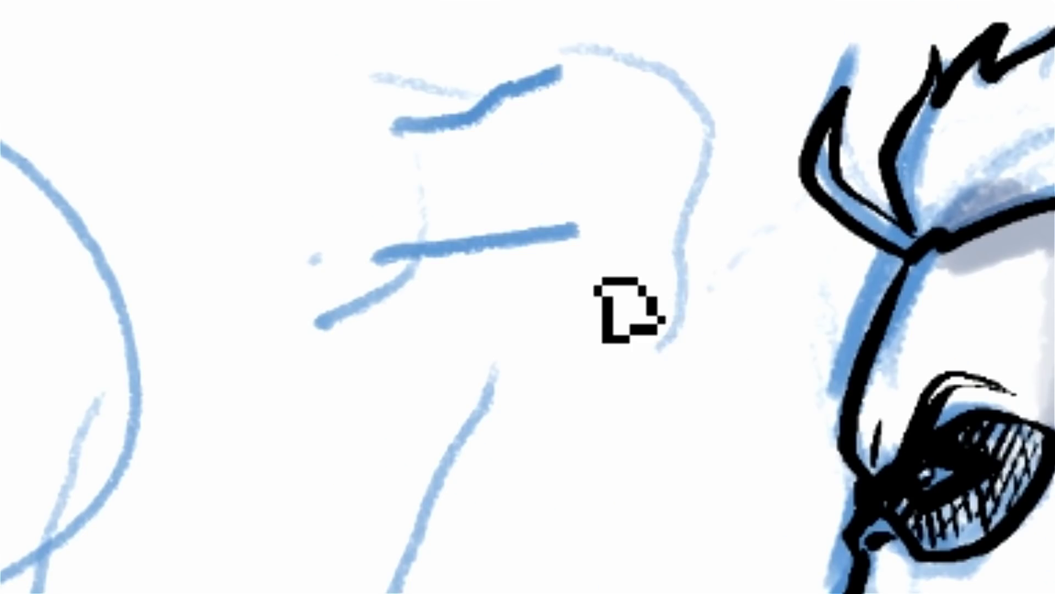
{"action": "left_click_drag", "start_coordinate": [736, 137], "coordinate": [764, 198]}
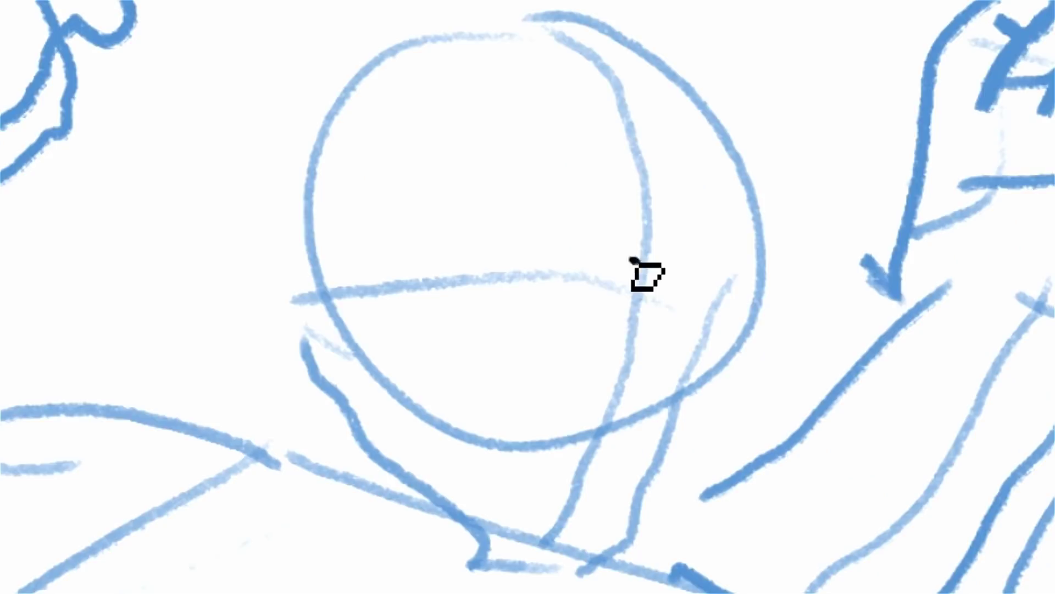
Step: Ink the villain's face, eyebrows, pupil and spiky hair in black, undoing stray strokes
{"action": "left_click_drag", "start_coordinate": [408, 170], "coordinate": [399, 190]}
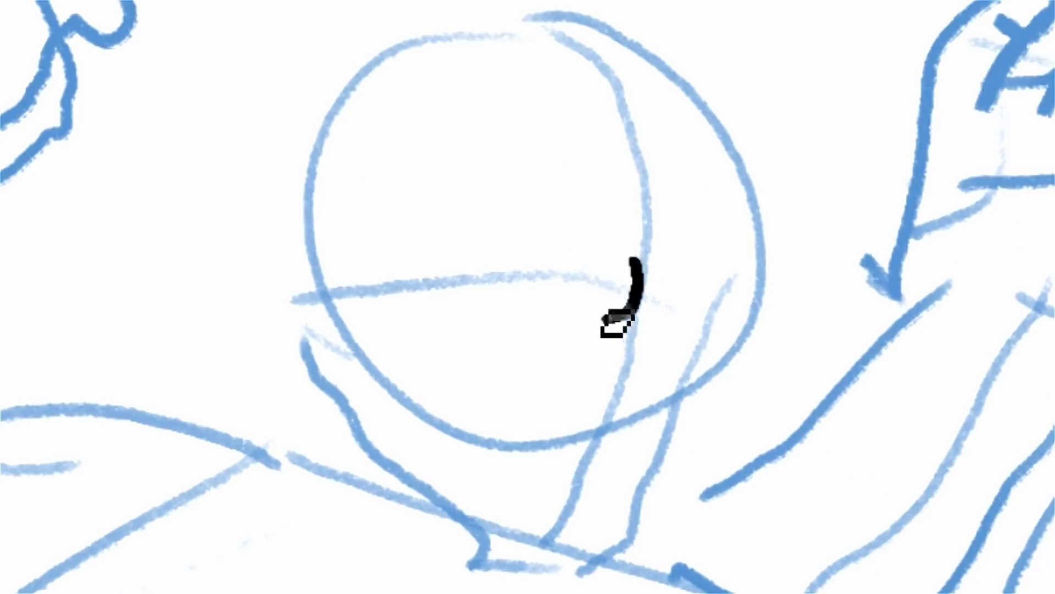
{"action": "key", "text": "ctrl+z"}
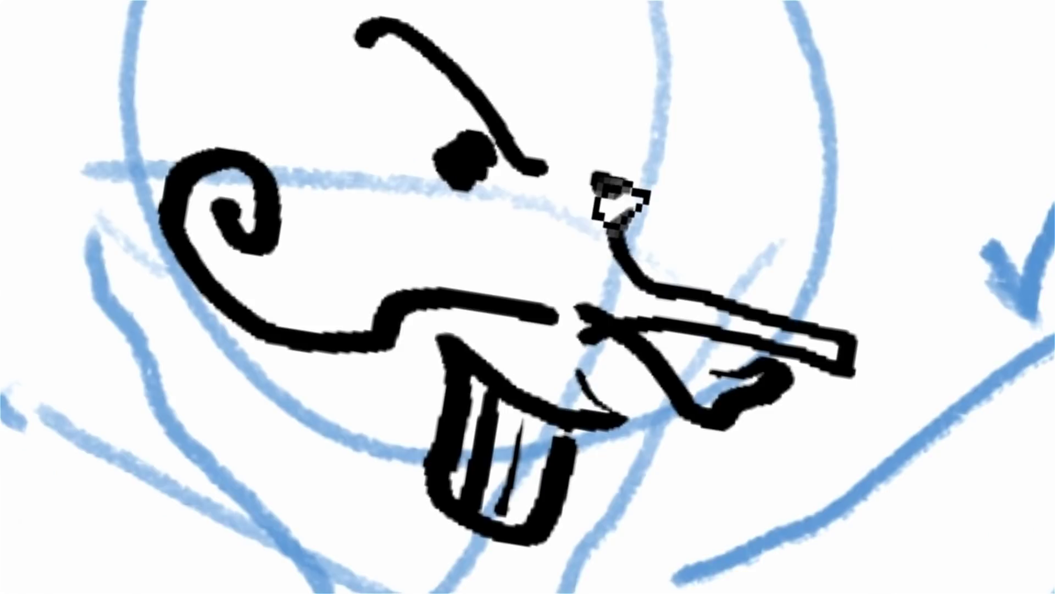
{"action": "mouse_move", "coordinate": [599, 181]}
{"action": "left_mouse_down"}
{"action": "mouse_move", "coordinate": [686, 165]}
{"action": "mouse_move", "coordinate": [738, 139]}
{"action": "mouse_move", "coordinate": [767, 157]}
{"action": "mouse_move", "coordinate": [792, 187]}
{"action": "left_mouse_up"}
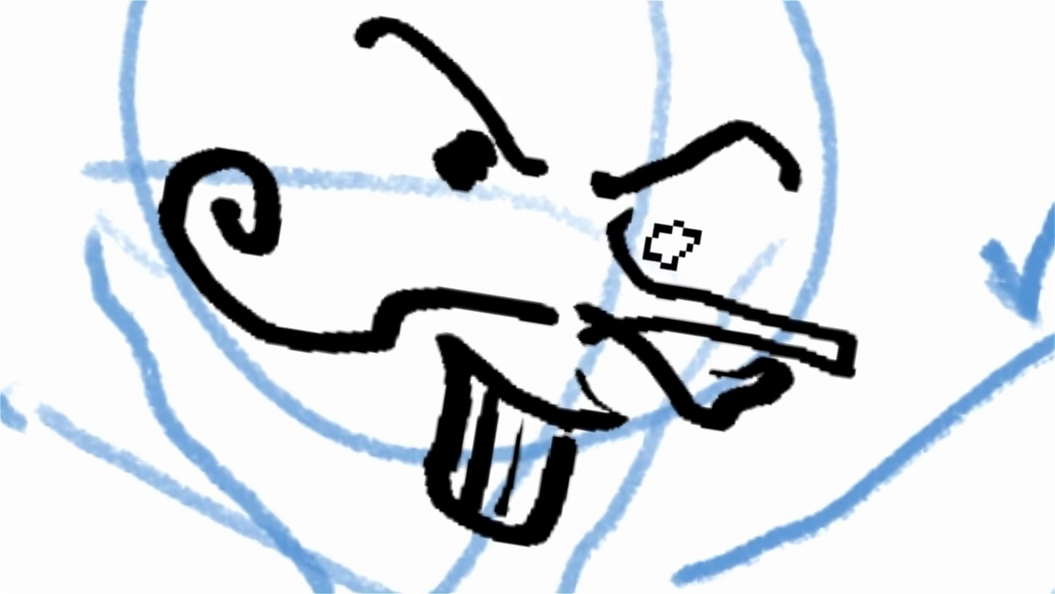
{"action": "left_click_drag", "start_coordinate": [651, 209], "coordinate": [636, 207]}
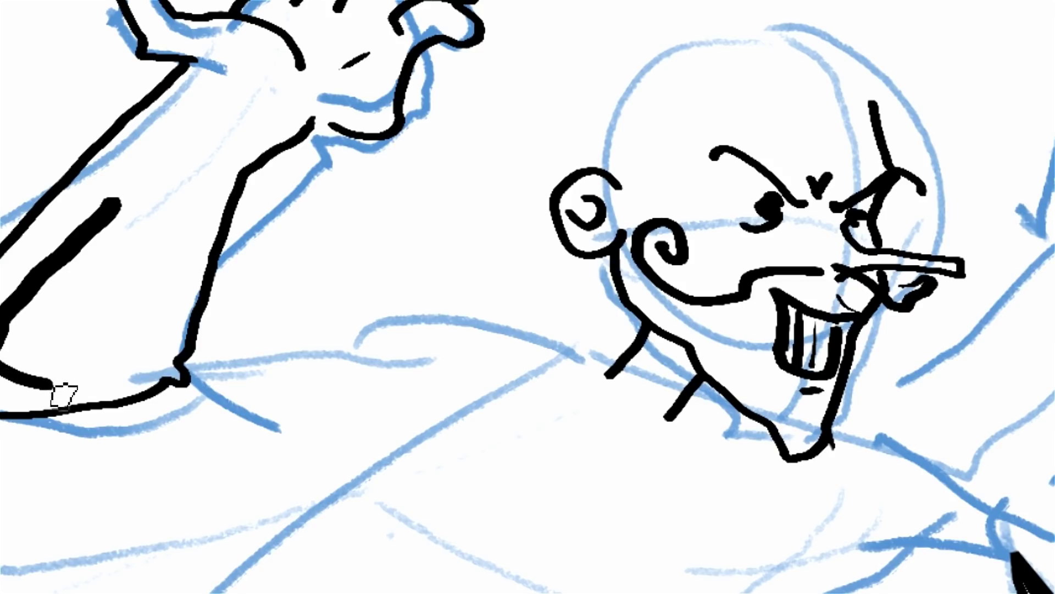
{"action": "key", "text": "ctrl+z"}
{"action": "key", "text": "ctrl+z"}
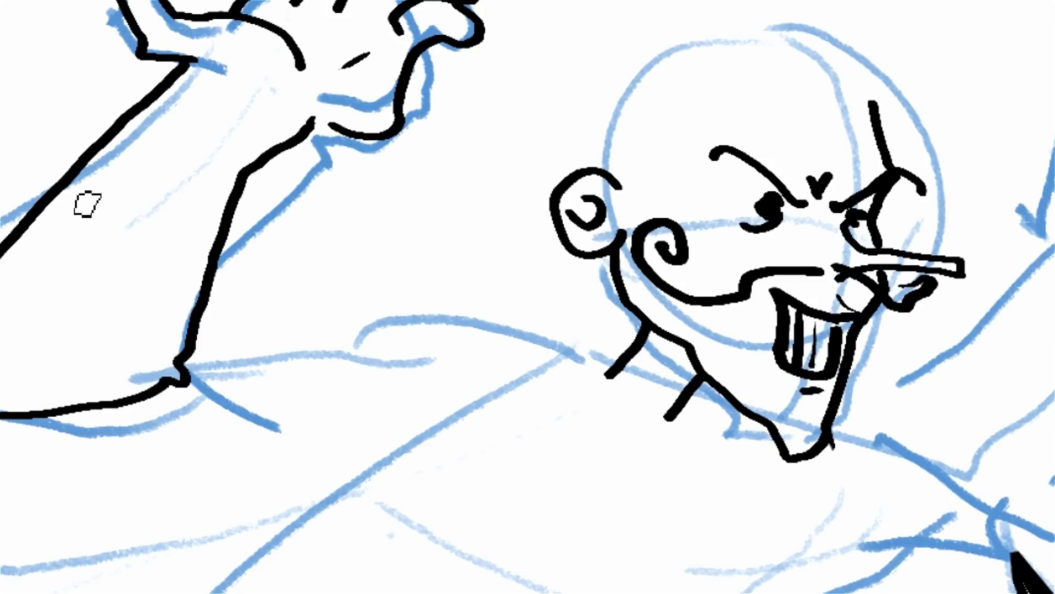
{"action": "mouse_move", "coordinate": [643, 128]}
{"action": "left_mouse_down"}
{"action": "mouse_move", "coordinate": [599, 161]}
{"action": "mouse_move", "coordinate": [558, 115]}
{"action": "mouse_move", "coordinate": [615, 131]}
{"action": "left_mouse_up"}
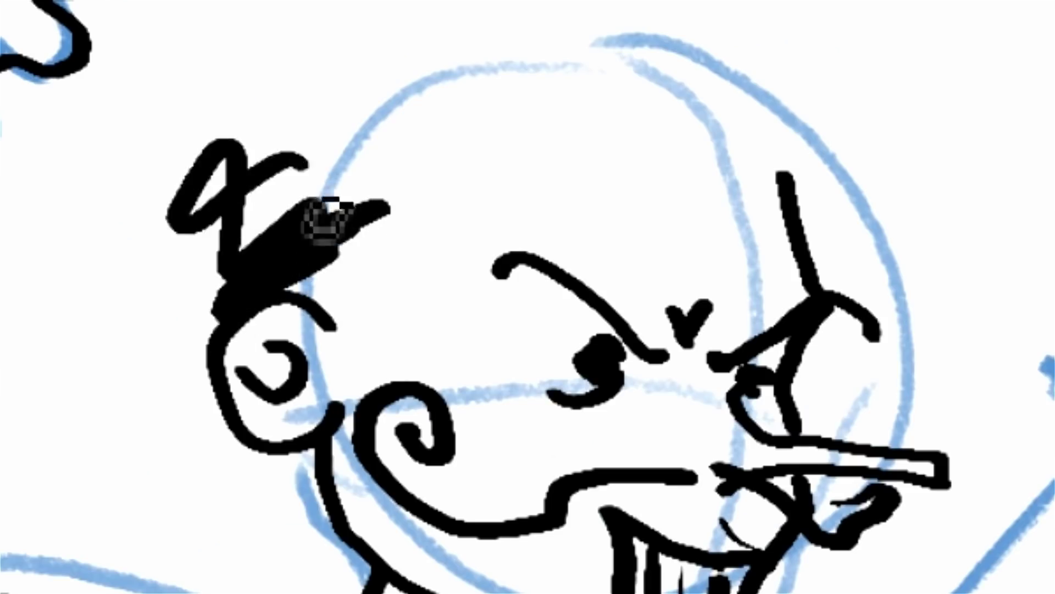
{"action": "mouse_move", "coordinate": [324, 219]}
{"action": "left_mouse_down"}
{"action": "mouse_move", "coordinate": [369, 227]}
{"action": "mouse_move", "coordinate": [352, 239]}
{"action": "mouse_move", "coordinate": [396, 245]}
{"action": "mouse_move", "coordinate": [407, 173]}
{"action": "mouse_move", "coordinate": [415, 229]}
{"action": "left_mouse_up"}
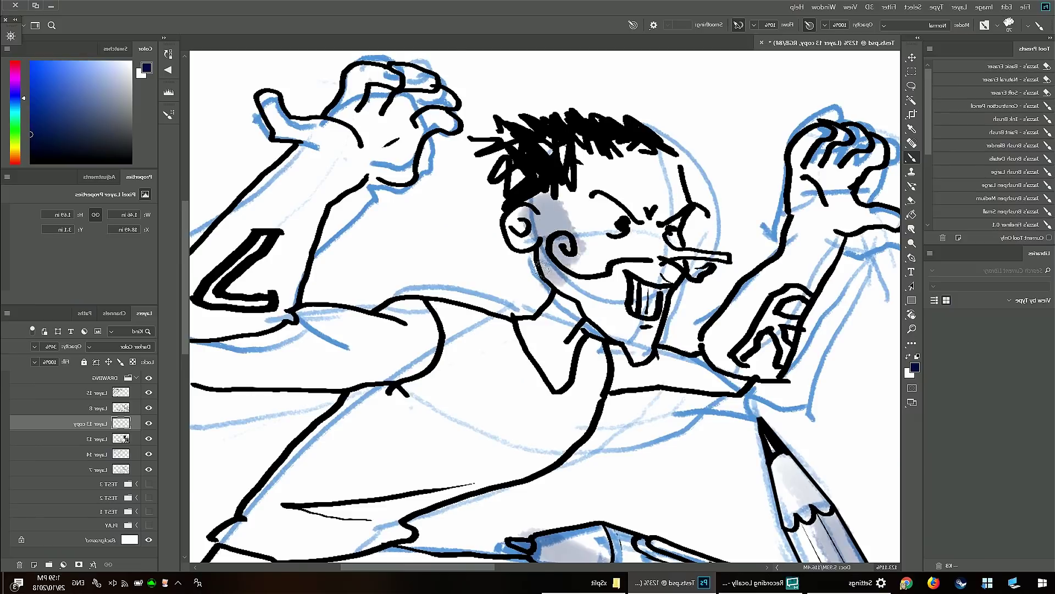
Step: Paint grey shading beside the villain's neck and across his arm
{"action": "left_click_drag", "start_coordinate": [541, 269], "coordinate": [558, 290]}
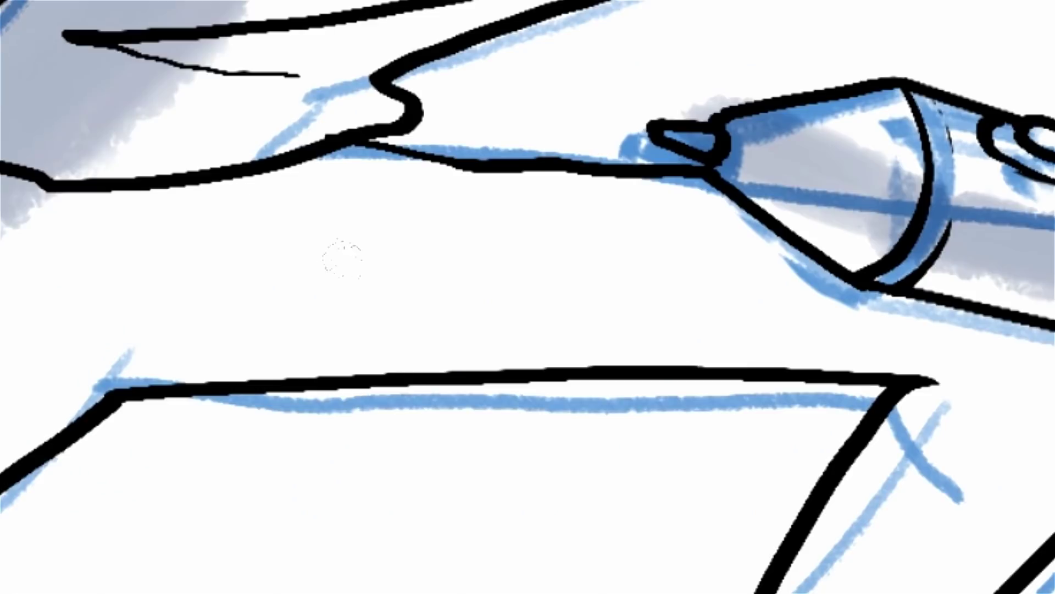
{"action": "left_click_drag", "start_coordinate": [468, 358], "coordinate": [357, 283]}
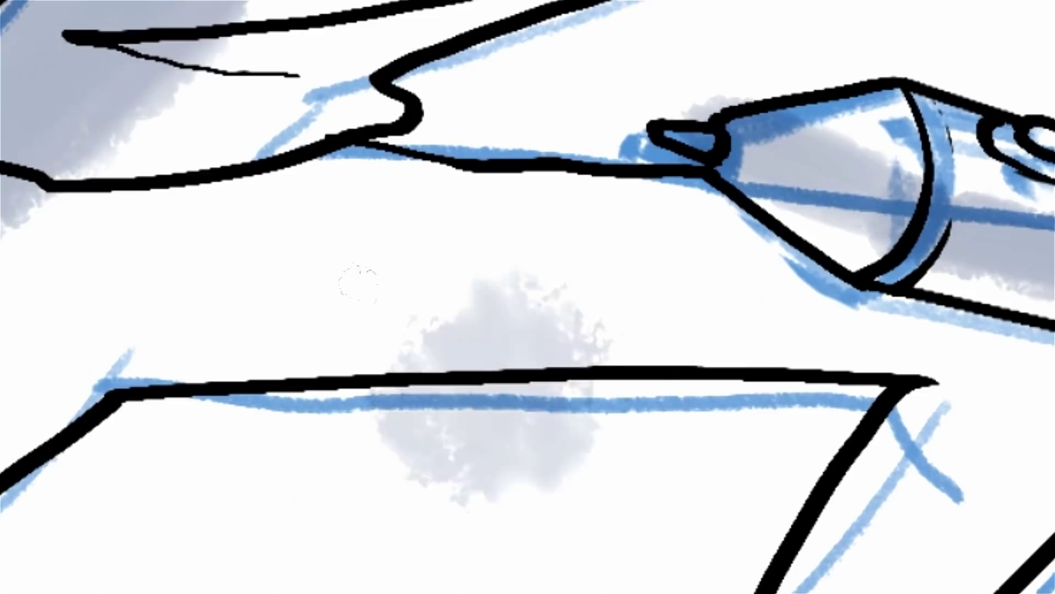
{"action": "key", "text": "ctrl+z"}
{"action": "mouse_move", "coordinate": [110, 308]}
{"action": "left_mouse_down"}
{"action": "mouse_move", "coordinate": [87, 226]}
{"action": "mouse_move", "coordinate": [553, 282]}
{"action": "mouse_move", "coordinate": [726, 283]}
{"action": "left_mouse_up"}
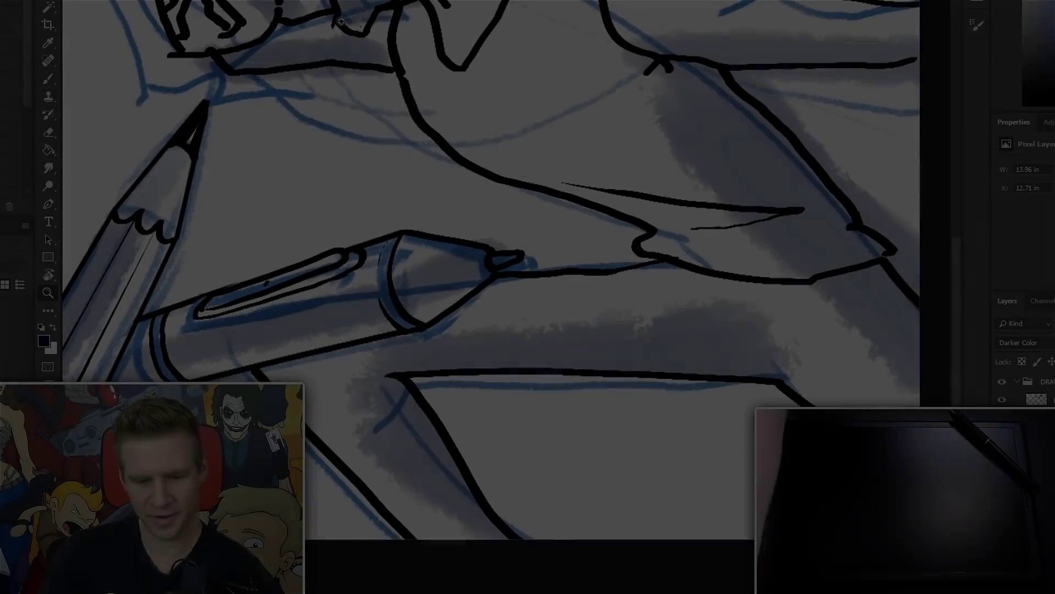
Step: Fit the whole illustration on screen and flip the view horizontally
{"action": "right_click", "coordinate": [352, 79]}
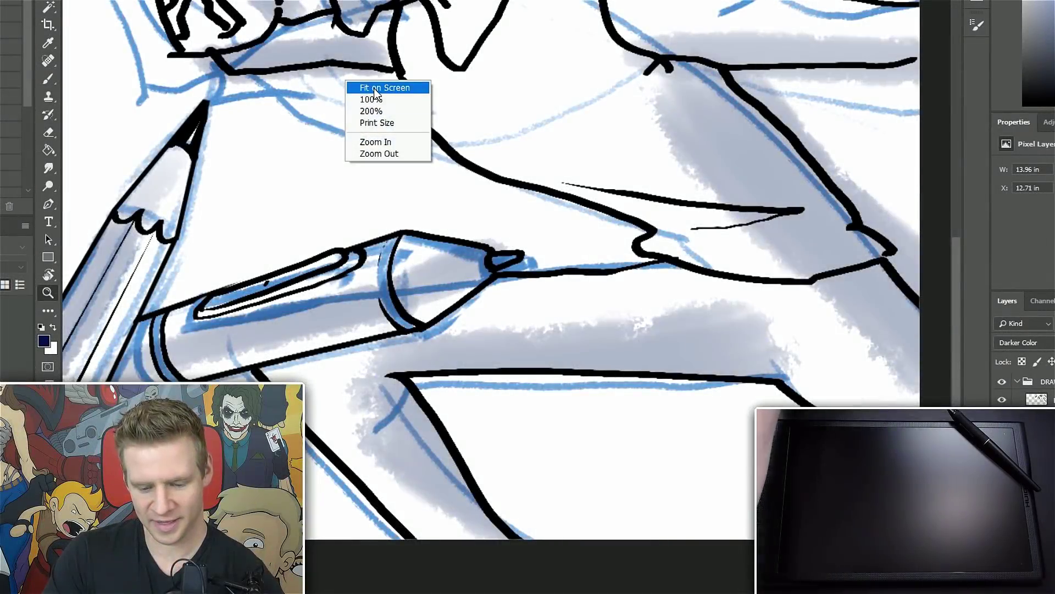
{"action": "left_click", "coordinate": [384, 87]}
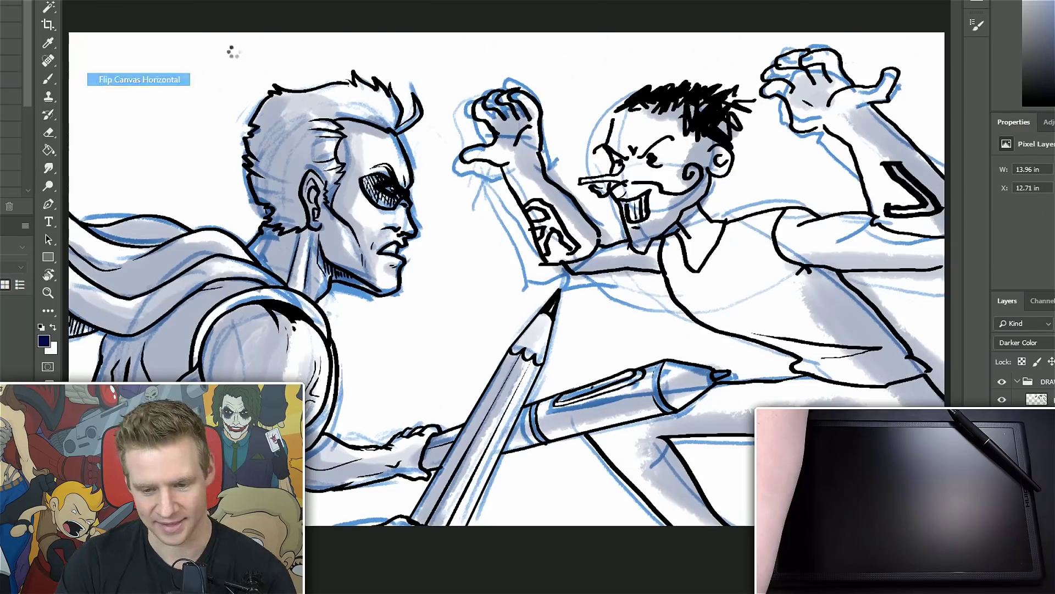
{"action": "key", "text": "h"}
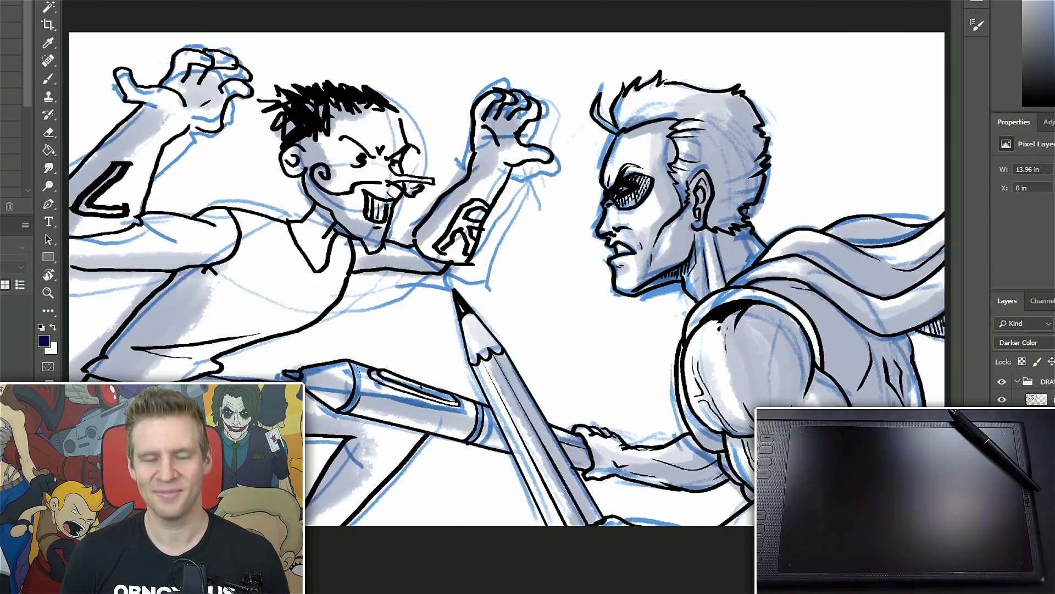